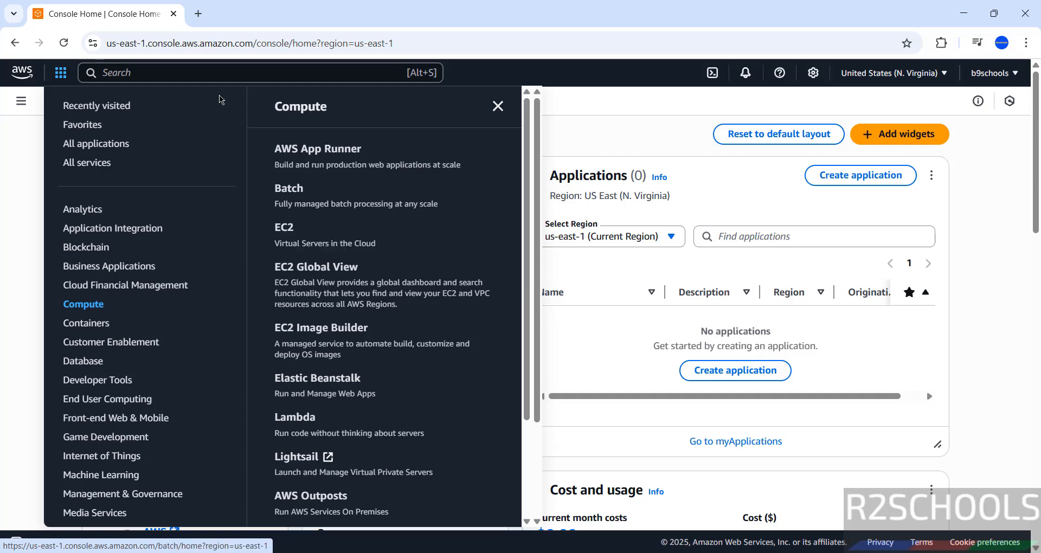
Search the console for ec2 and open the EC2 service dashboard.
{"action": "left_click", "coordinate": [173, 70]}
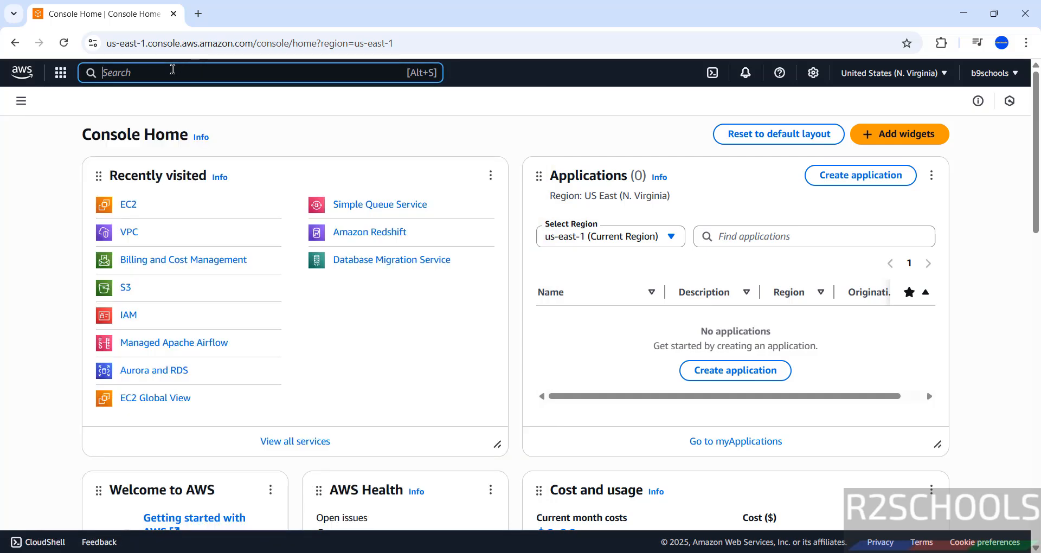
{"action": "type", "text": "ec2"}
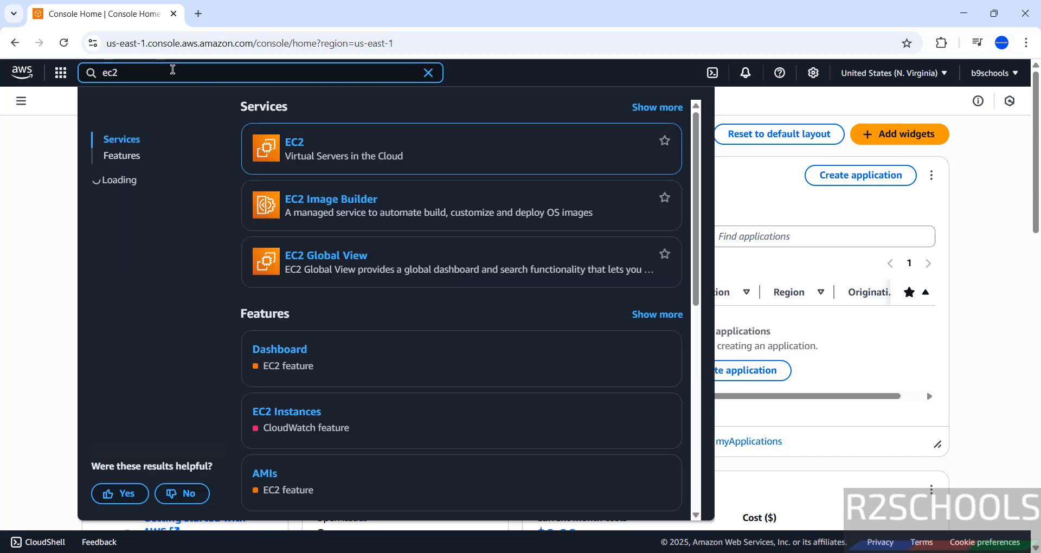
{"action": "left_click", "coordinate": [296, 145]}
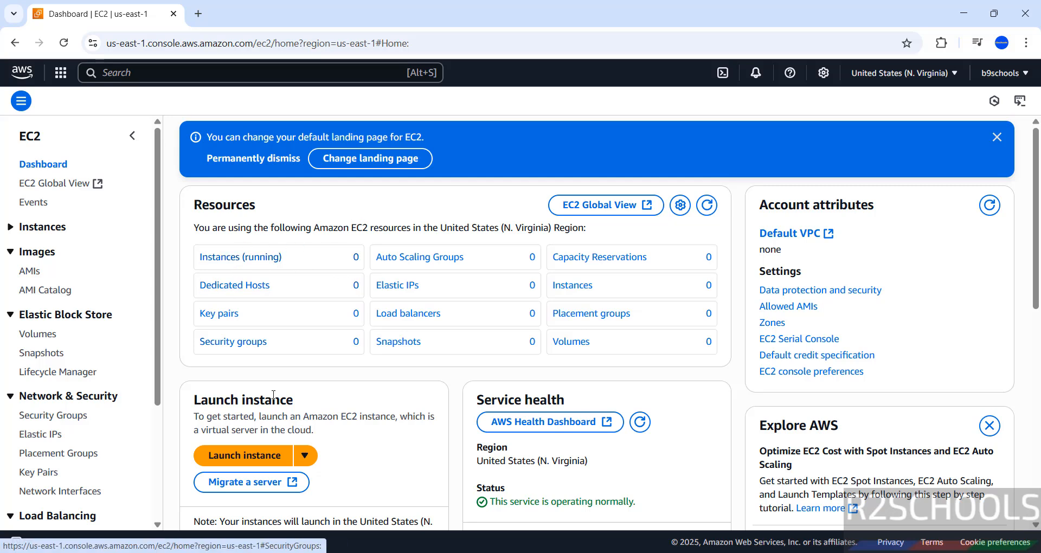
{"action": "left_click", "coordinate": [242, 457]}
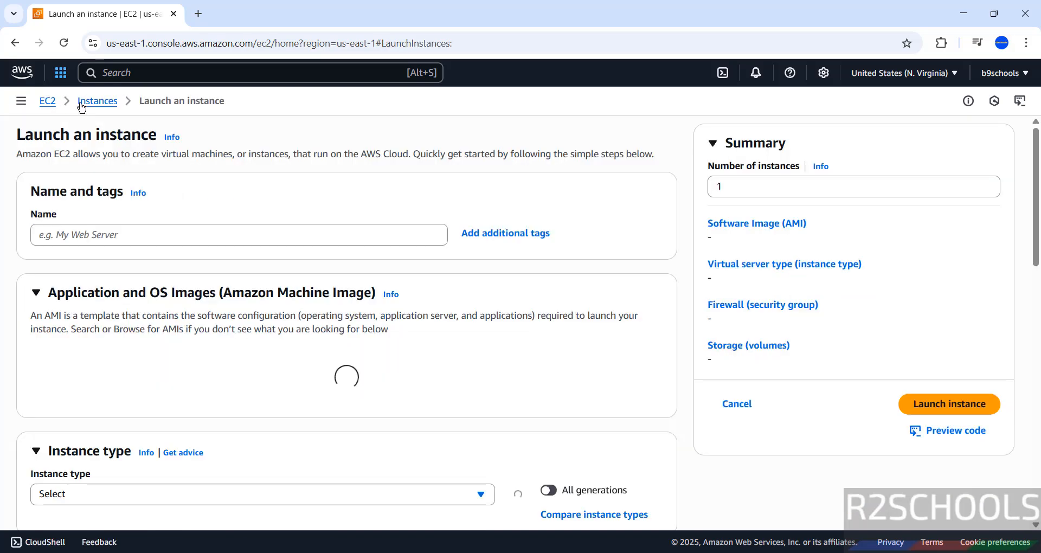
{"action": "left_click", "coordinate": [97, 101]}
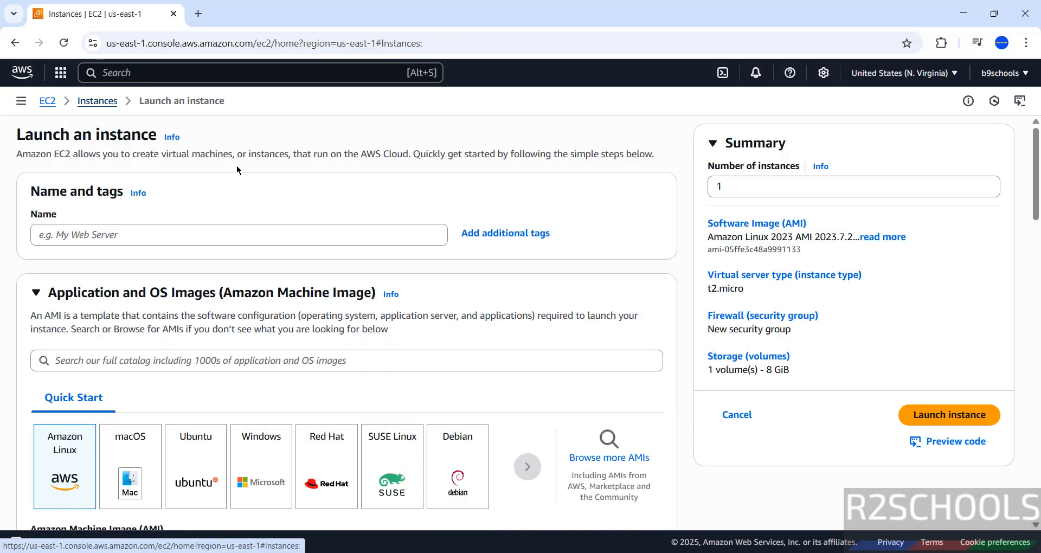
{"action": "left_click", "coordinate": [48, 102]}
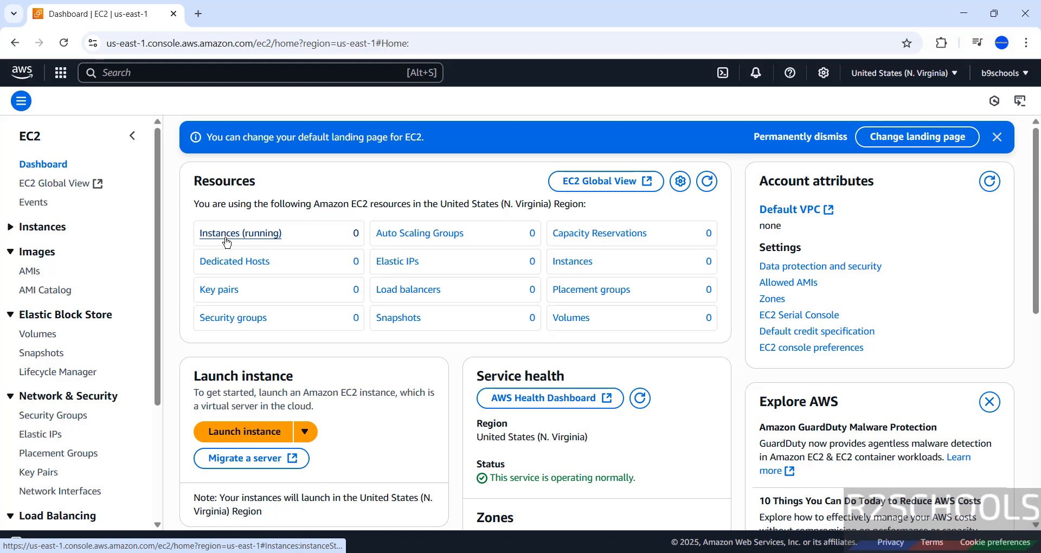
Start launching a new instance from the running instances list and name it win2019ec2server.
{"action": "left_click", "coordinate": [227, 238]}
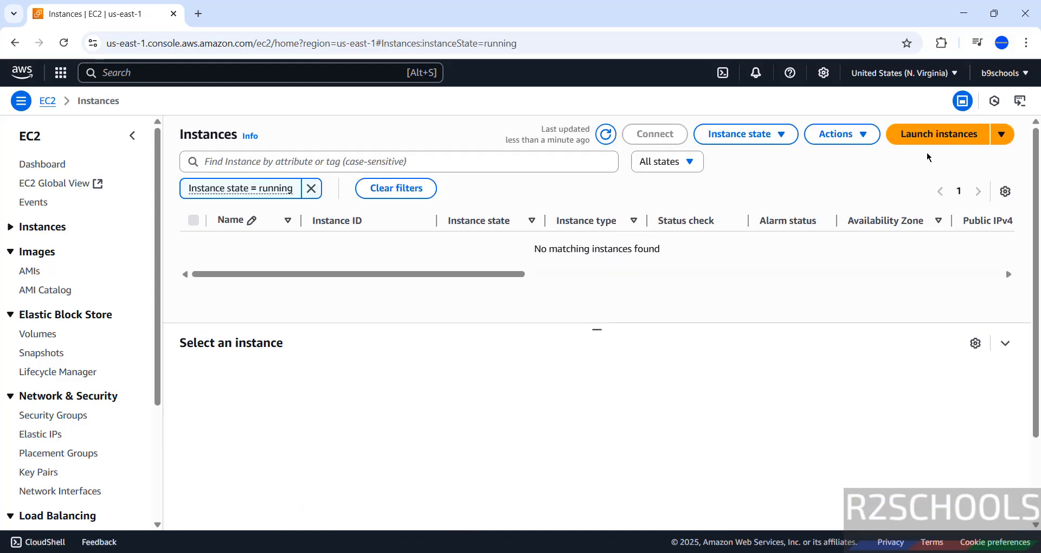
{"action": "left_click", "coordinate": [922, 135]}
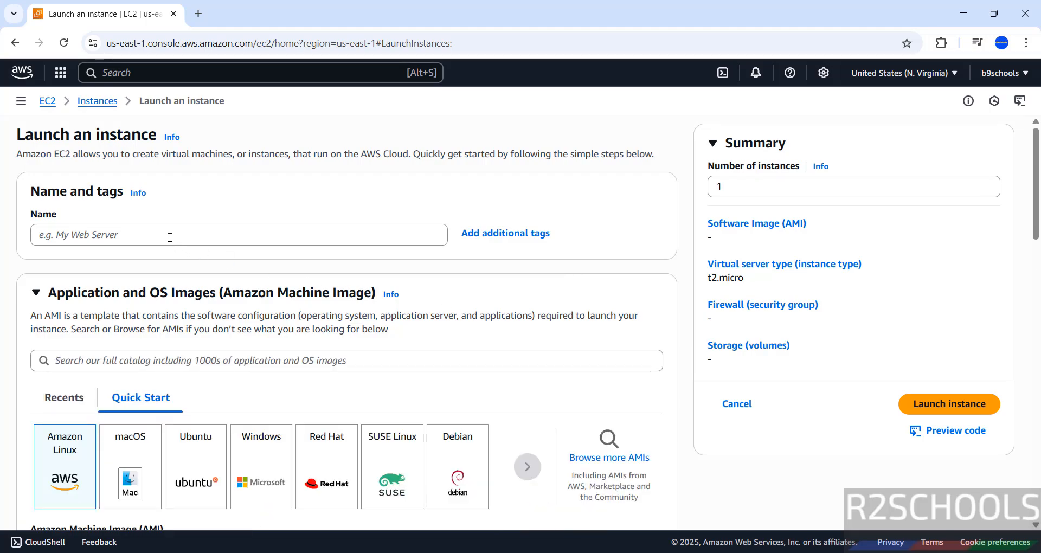
{"action": "left_click", "coordinate": [170, 237]}
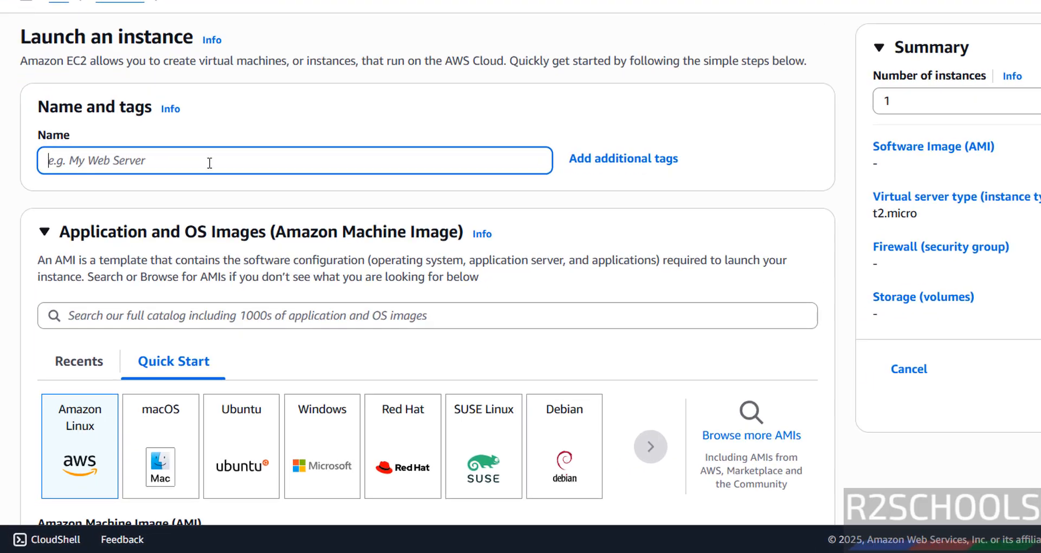
{"action": "type", "text": "win"}
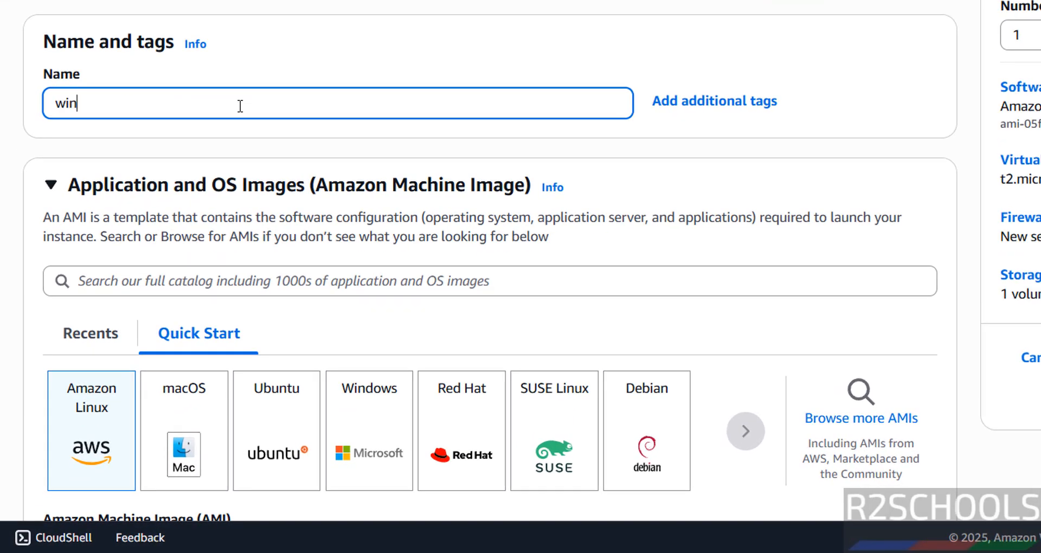
{"action": "type", "text": "2019ec2server"}
{"action": "double_click", "coordinate": [240, 106]}
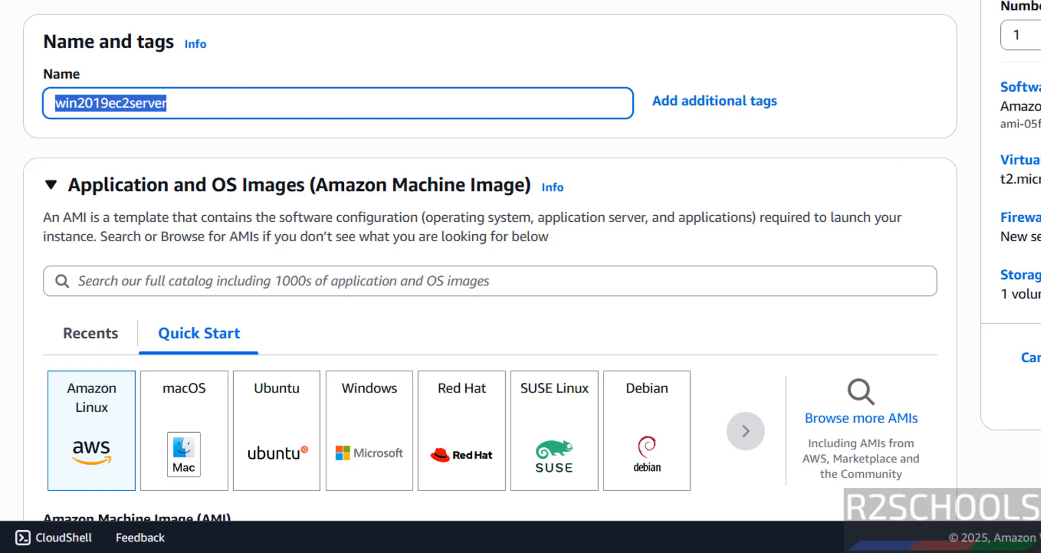
Choose Windows as the operating system and select the Microsoft Windows Server 2019 Base machine image.
{"action": "scroll", "coordinate": [434, 228], "scroll_direction": "down", "scroll_amount": 5}
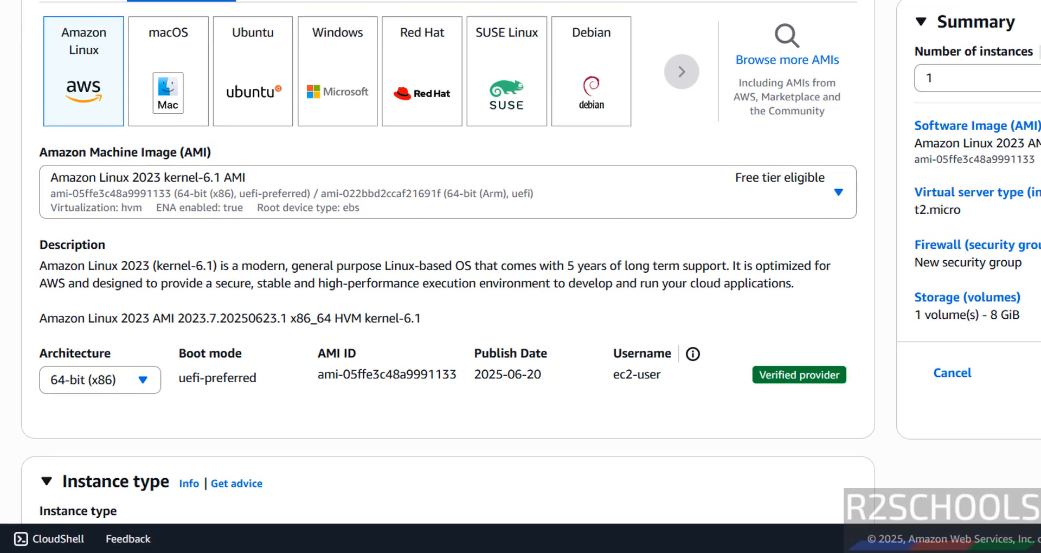
{"action": "left_click", "coordinate": [353, 86]}
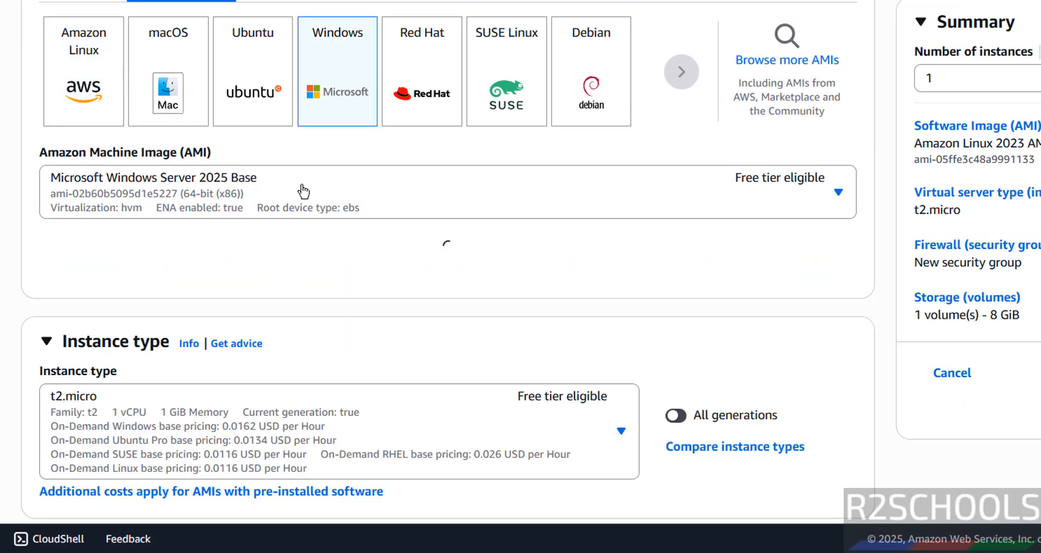
{"action": "left_click", "coordinate": [304, 191]}
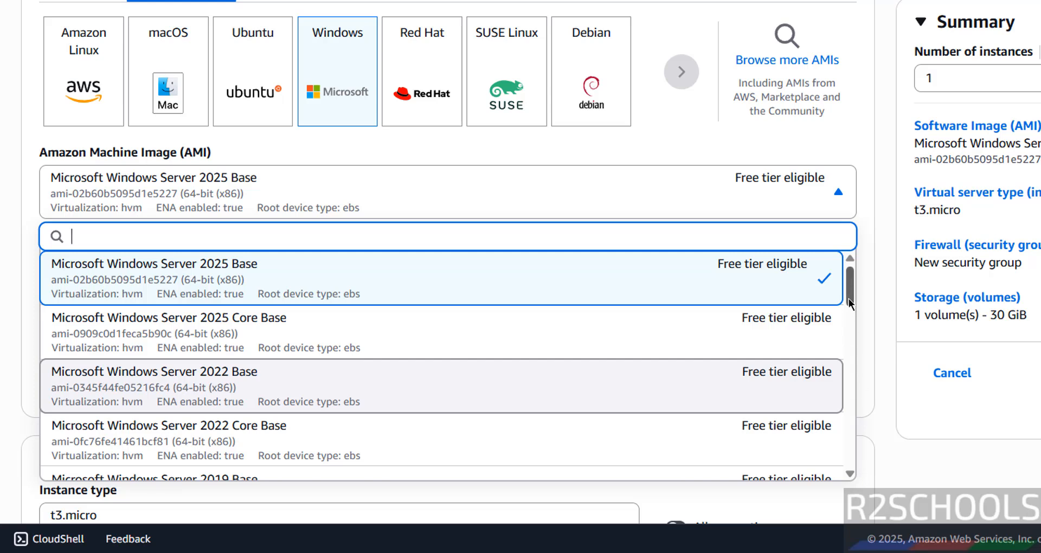
{"action": "scroll", "coordinate": [360, 309], "scroll_direction": "down", "scroll_amount": 3}
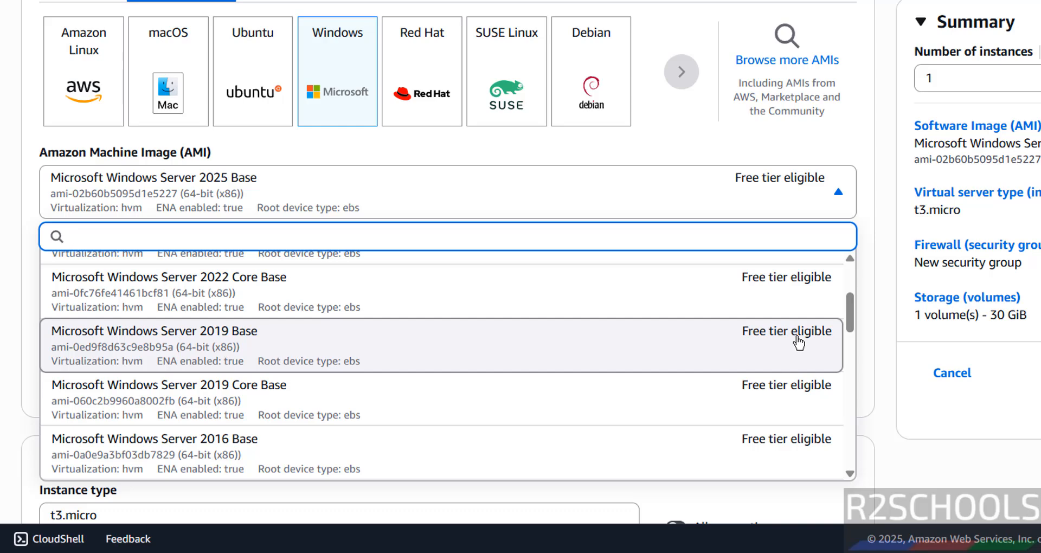
{"action": "left_click", "coordinate": [284, 347]}
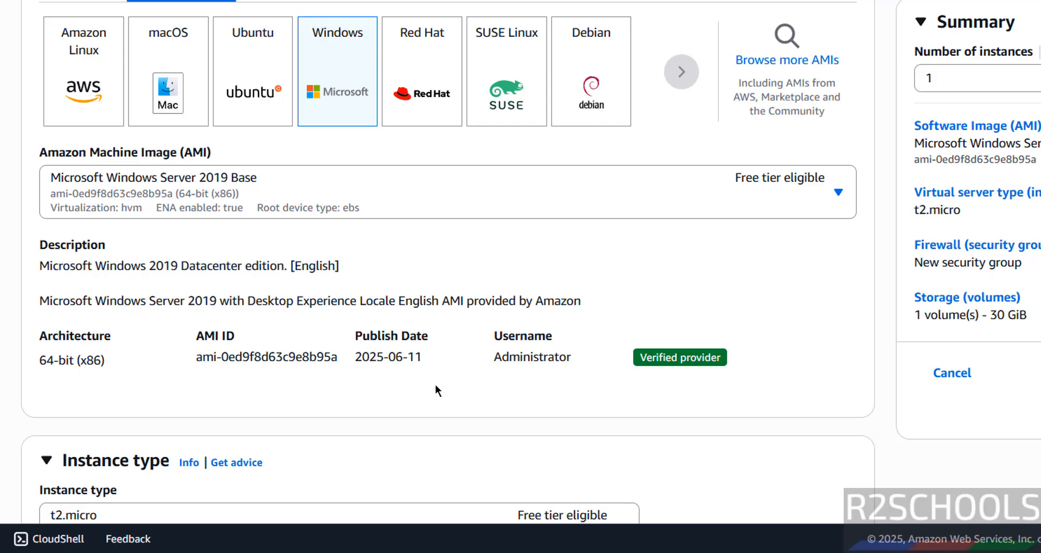
Try the Microsoft Windows Server 2019 Core Base image and switch back to Microsoft Windows Server 2019 Base.
{"action": "left_click", "coordinate": [241, 194]}
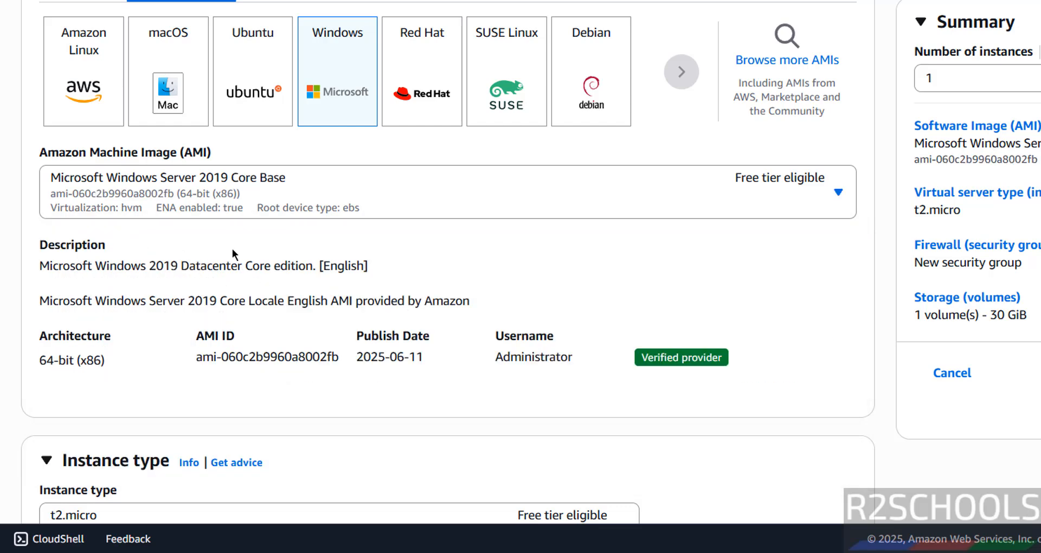
{"action": "left_click", "coordinate": [287, 203]}
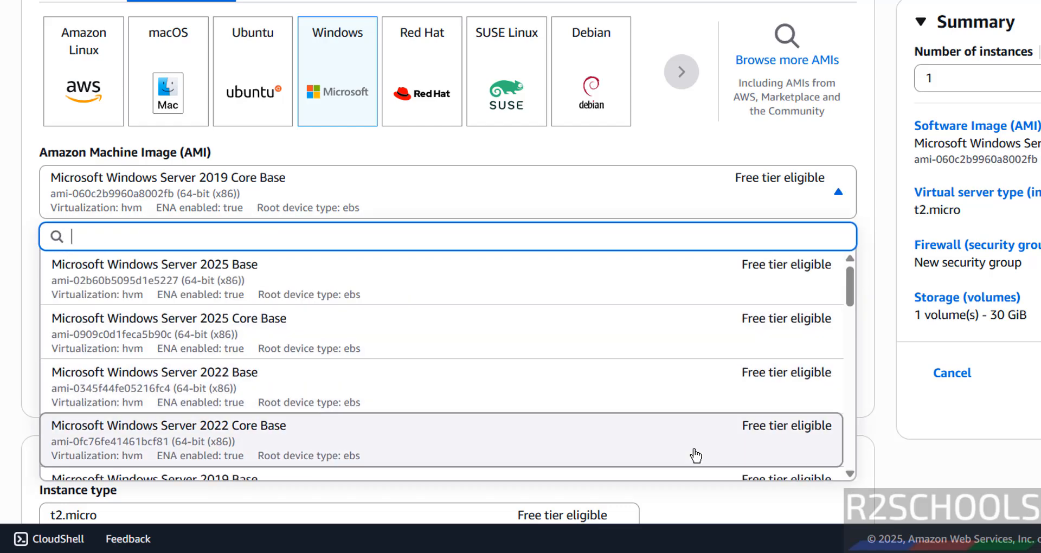
{"action": "left_click", "coordinate": [850, 474]}
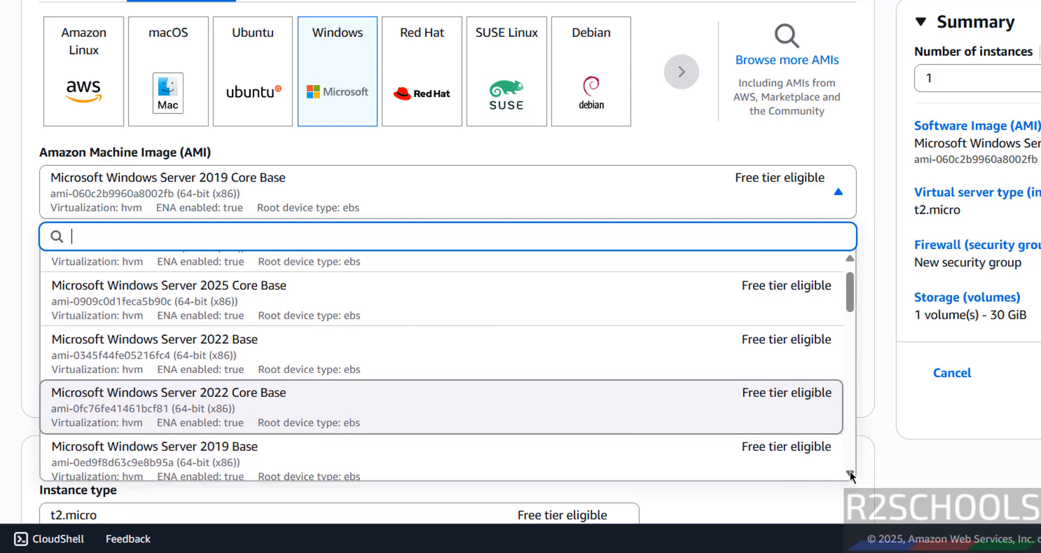
{"action": "left_click", "coordinate": [332, 471]}
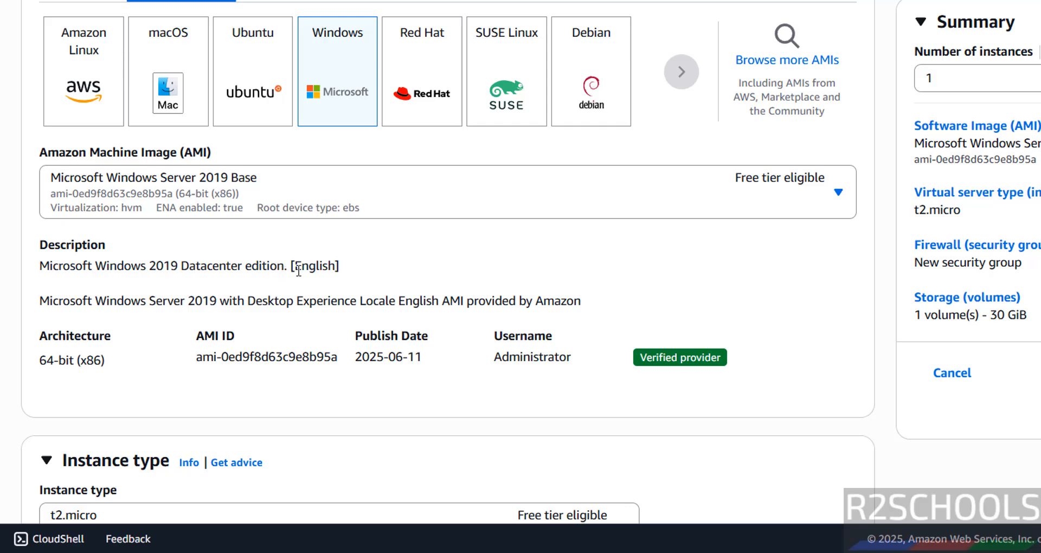
Look through the available instance types with their vCPU, memory and hourly pricing.
{"action": "scroll", "coordinate": [299, 269], "scroll_direction": "down", "scroll_amount": 5}
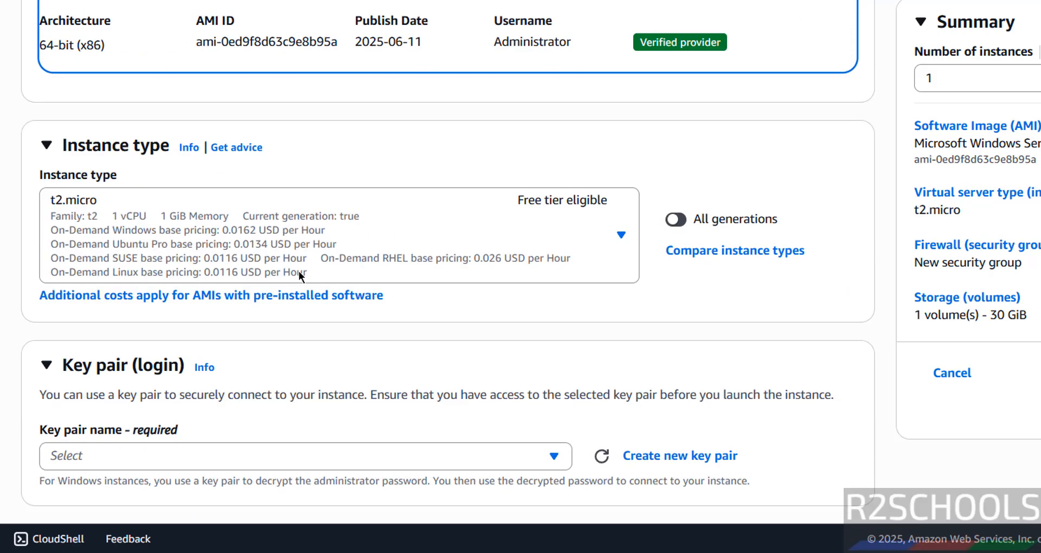
{"action": "left_click", "coordinate": [298, 271]}
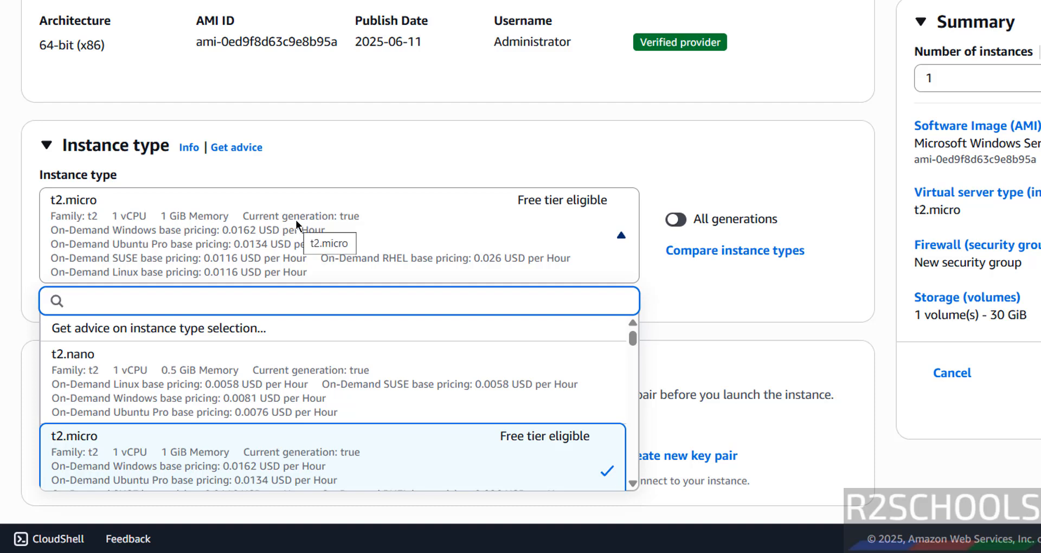
{"action": "scroll", "coordinate": [633, 484], "scroll_direction": "down", "scroll_amount": 3}
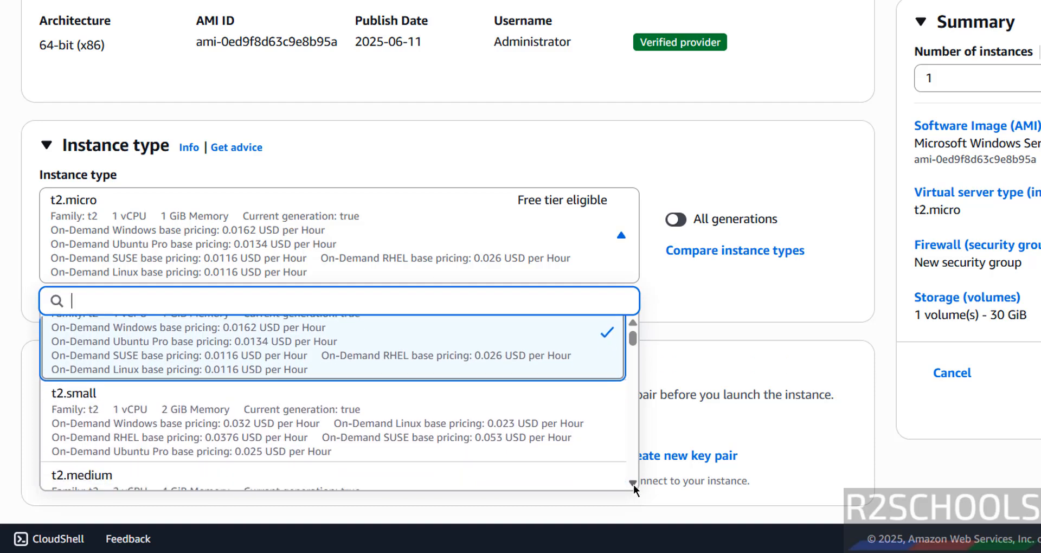
{"action": "scroll", "coordinate": [634, 484], "scroll_direction": "down", "scroll_amount": 5}
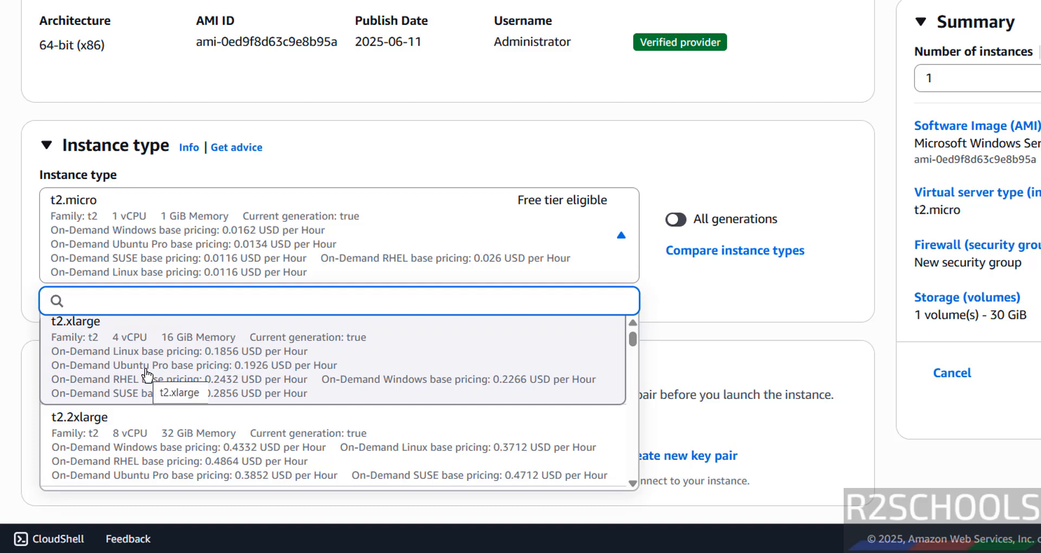
{"action": "left_click", "coordinate": [509, 138]}
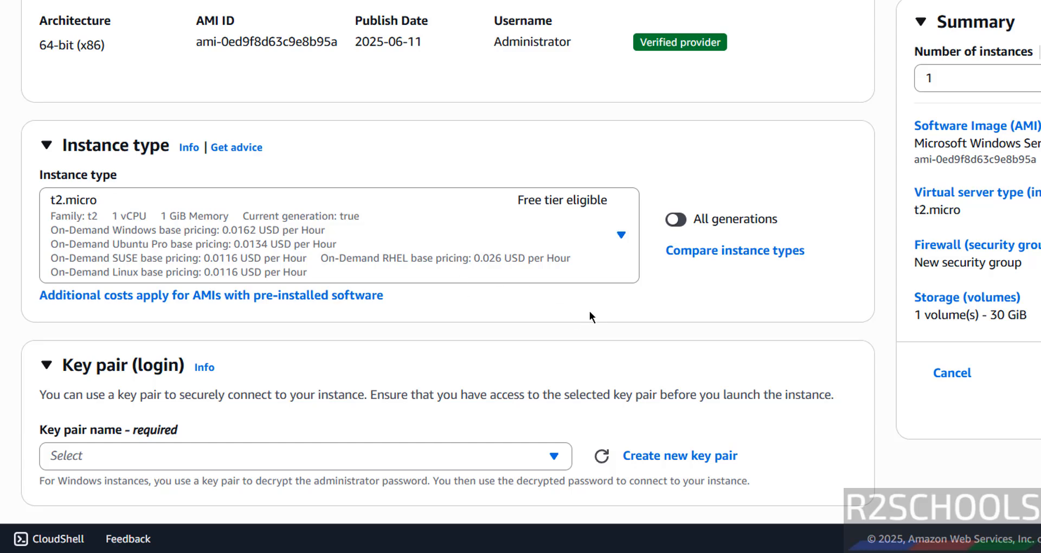
Check which existing key pairs can be selected for logging in to the instance.
{"action": "scroll", "coordinate": [590, 313], "scroll_direction": "down", "scroll_amount": 7}
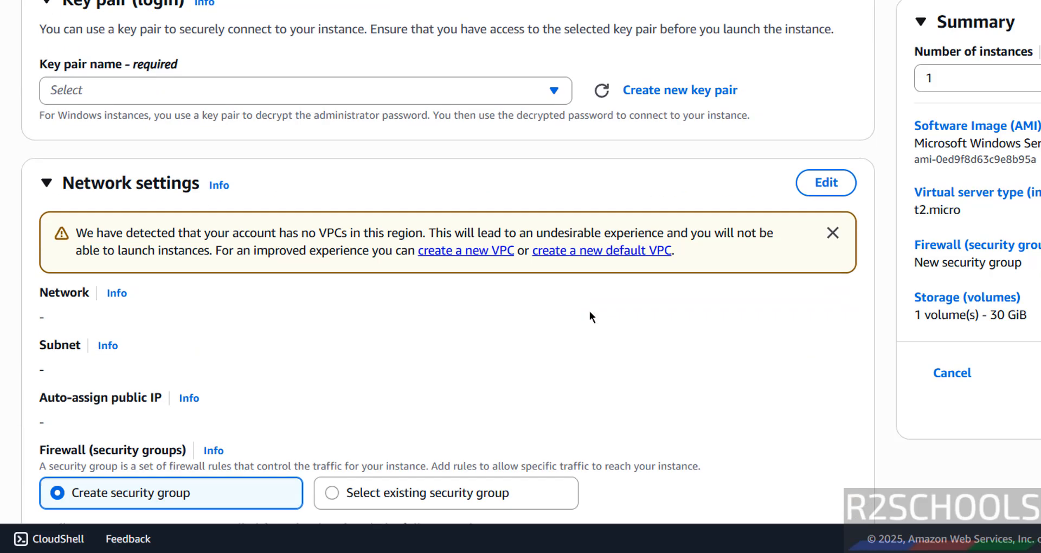
{"action": "scroll", "coordinate": [343, 188], "scroll_direction": "up", "scroll_amount": 2}
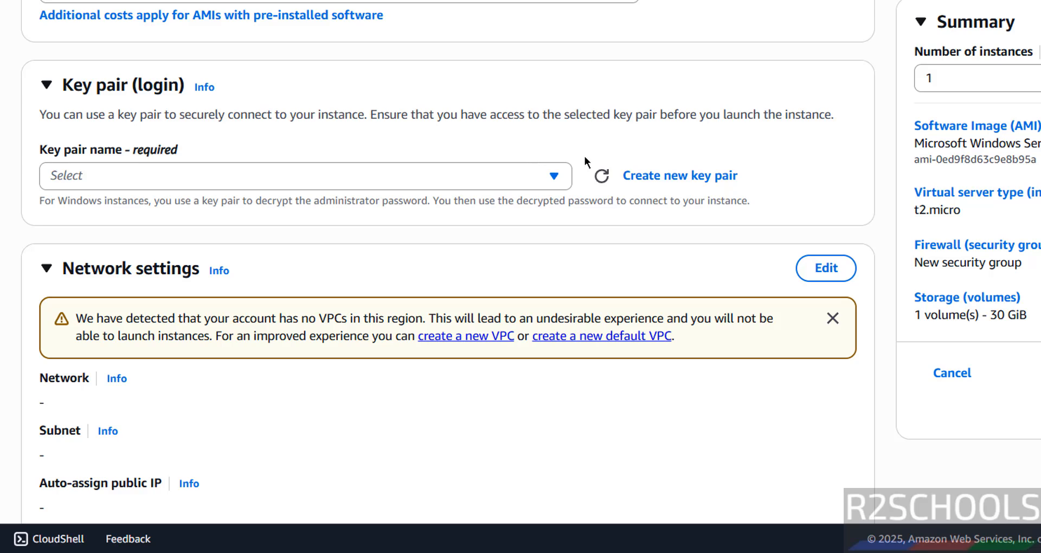
{"action": "left_click", "coordinate": [667, 181]}
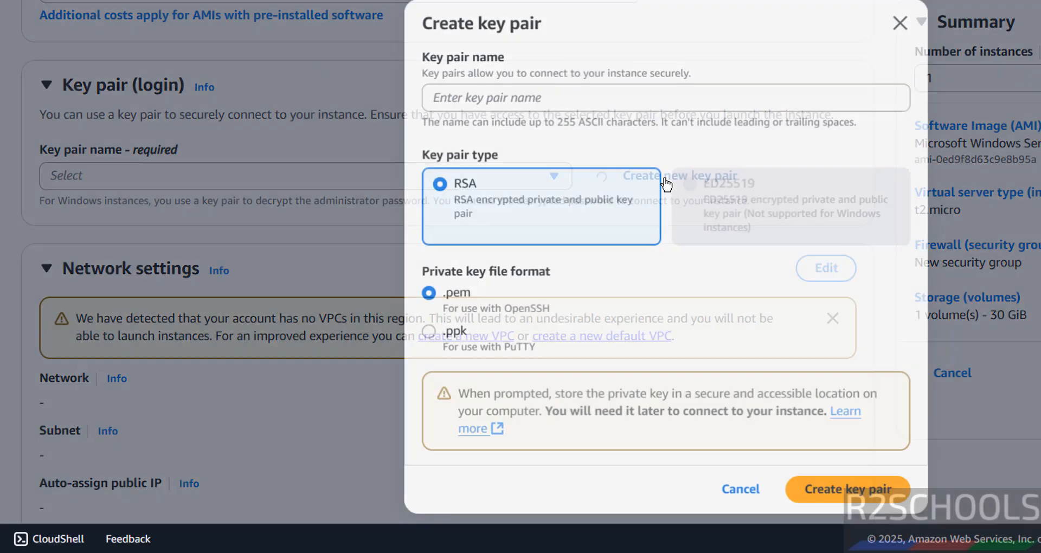
{"action": "key", "text": "Escape"}
{"action": "left_click", "coordinate": [531, 182]}
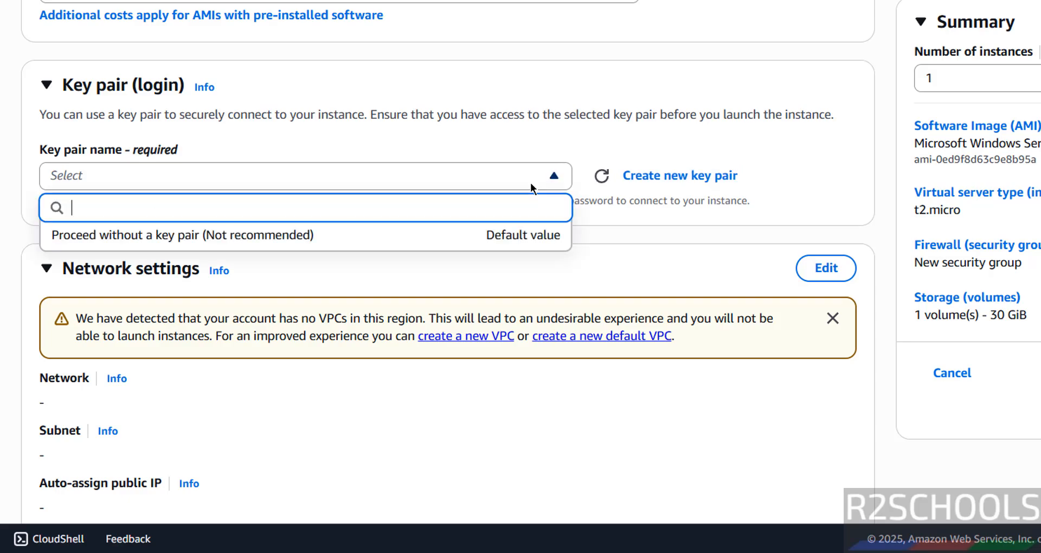
Create a new RSA key pair named win2019ec2server in .pem format for the instance.
{"action": "left_click", "coordinate": [640, 178]}
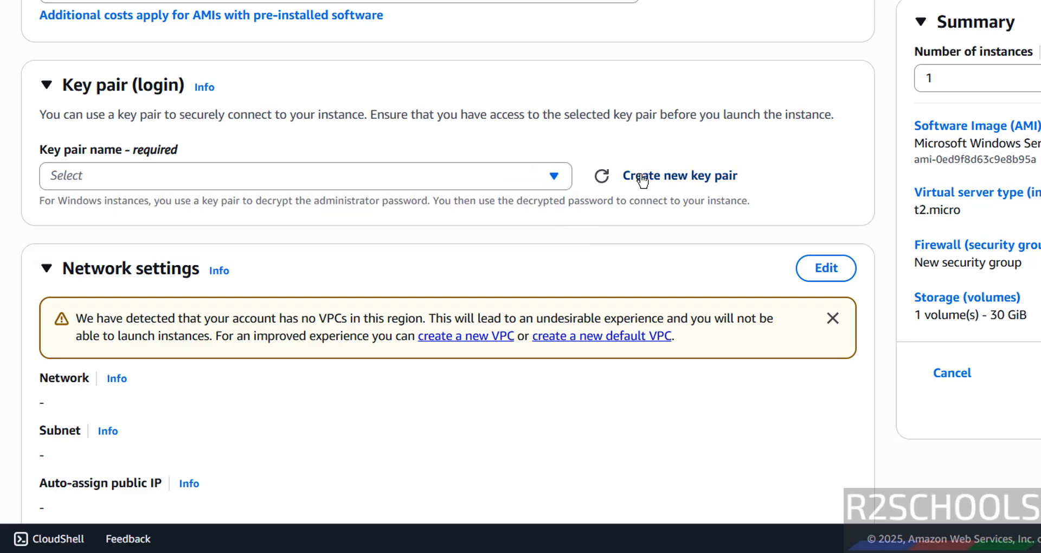
{"action": "left_click", "coordinate": [537, 101]}
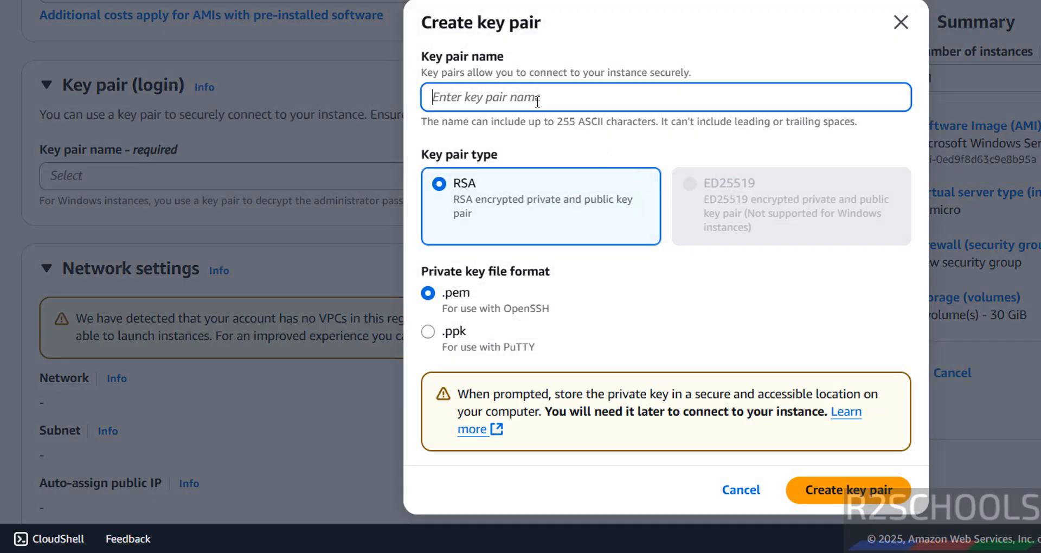
{"action": "type", "text": "win2019ec2server"}
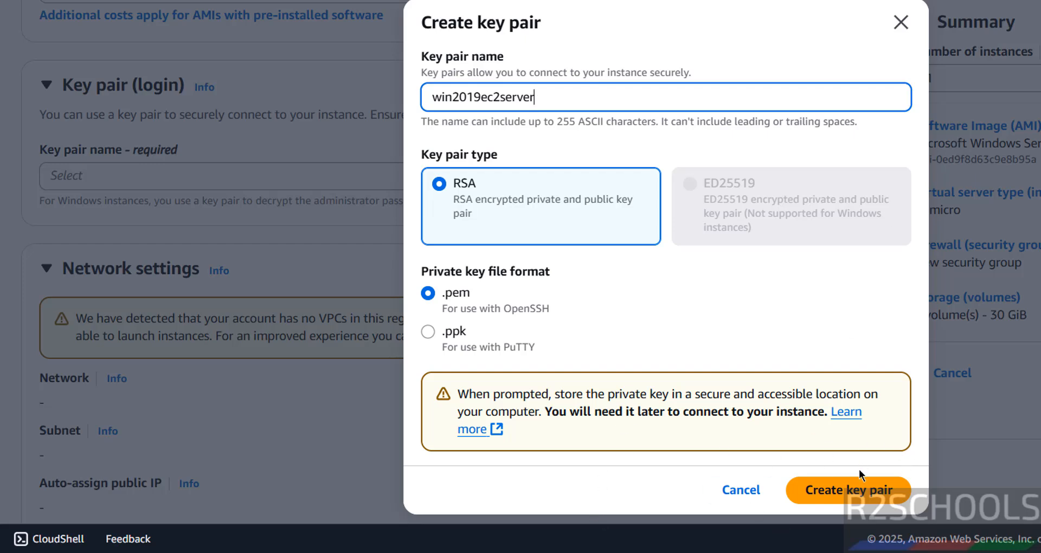
{"action": "left_click", "coordinate": [833, 492]}
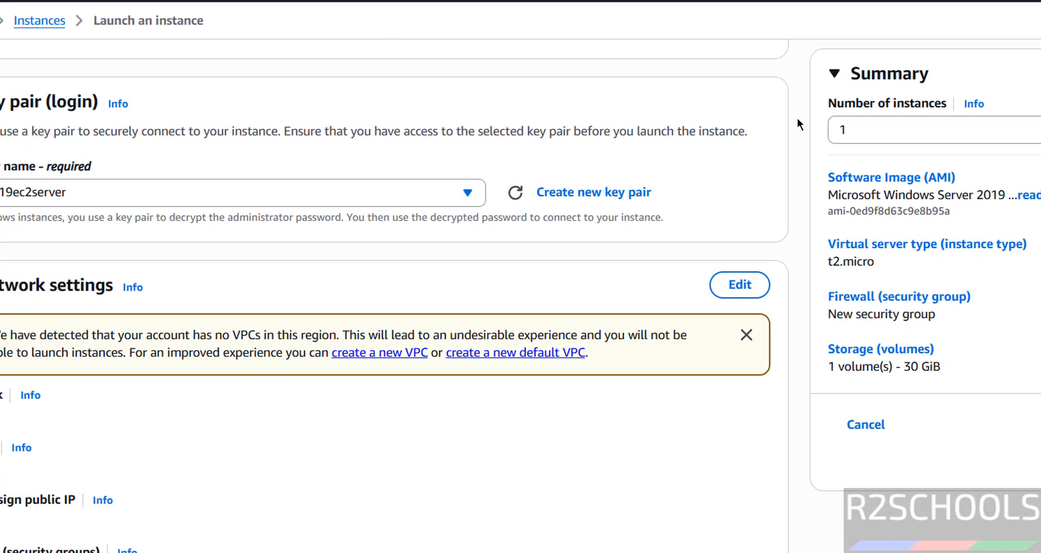
Open the instance's network settings for editing, check which VPCs can be selected, and refresh the VPC list.
{"action": "scroll", "coordinate": [900, 66], "scroll_direction": "down", "scroll_amount": 1}
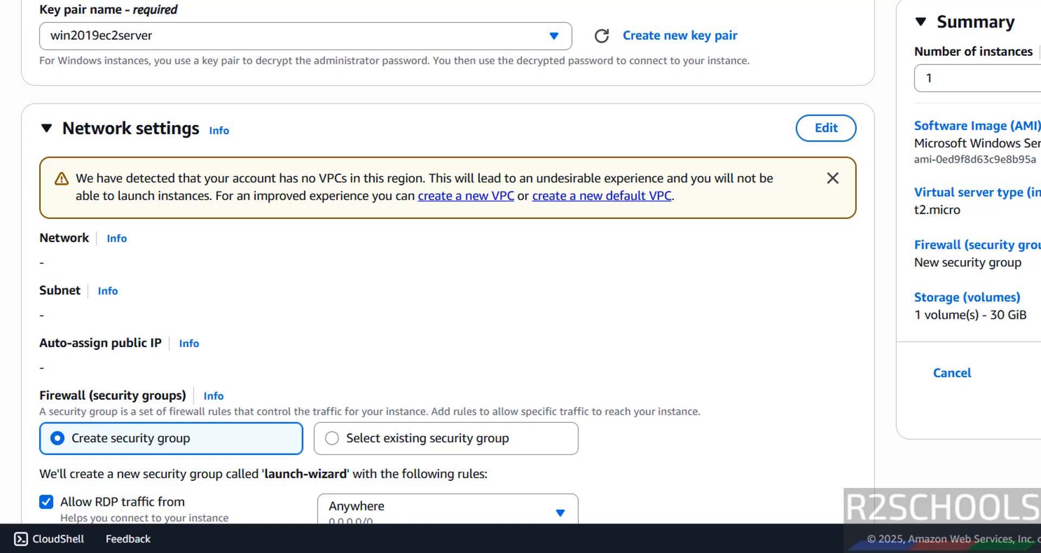
{"action": "left_click", "coordinate": [894, 72]}
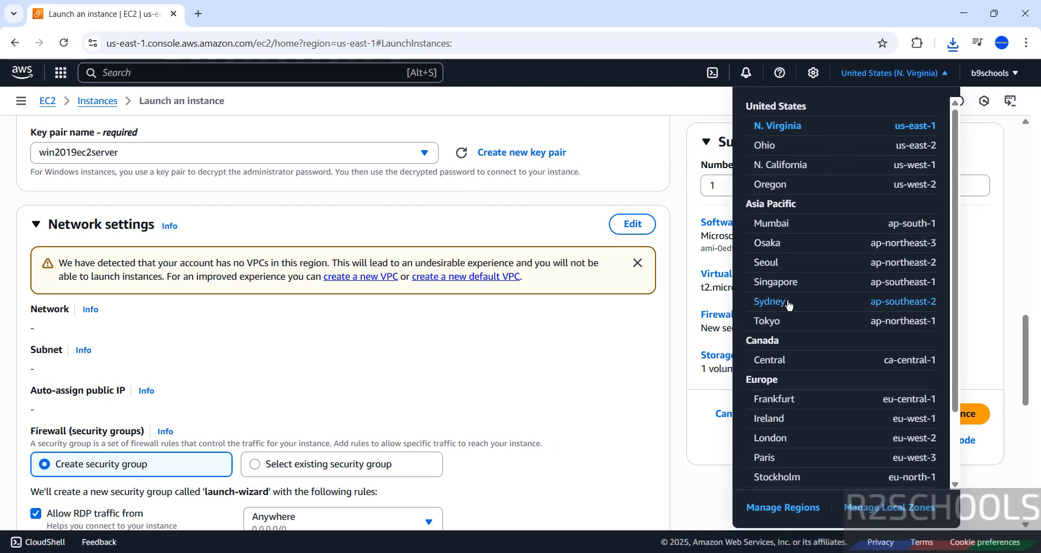
{"action": "left_click", "coordinate": [680, 358]}
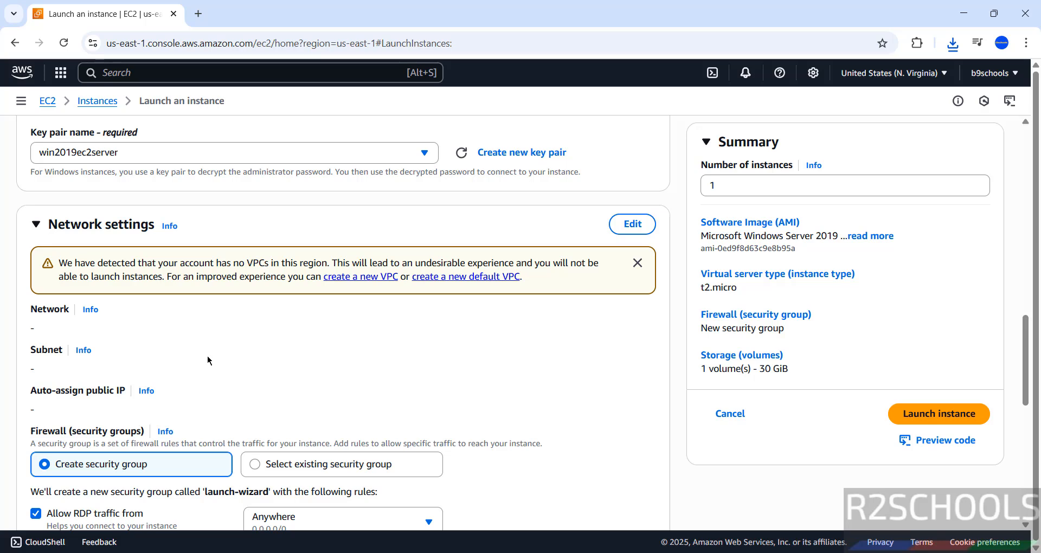
{"action": "left_click", "coordinate": [618, 230]}
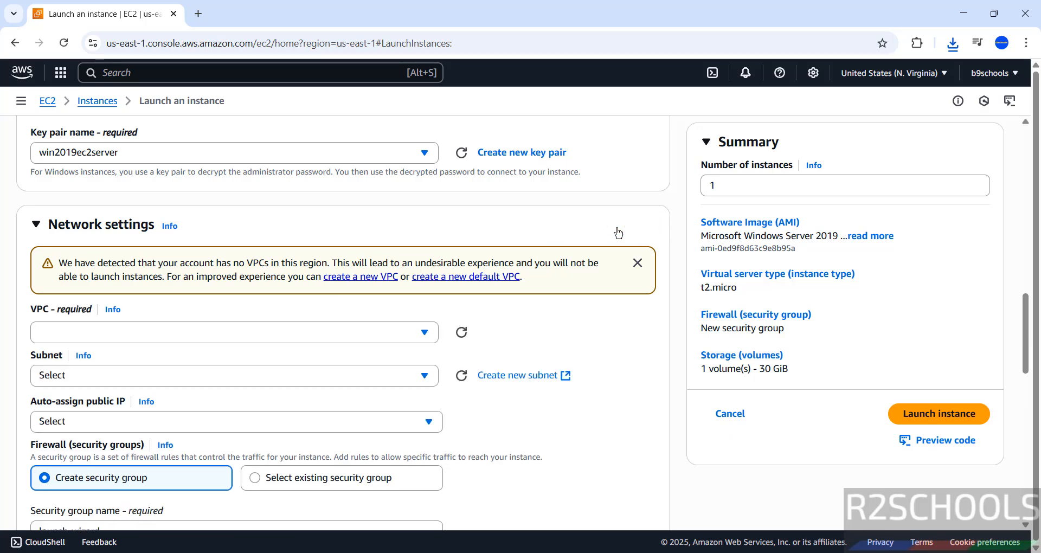
{"action": "left_click", "coordinate": [234, 337]}
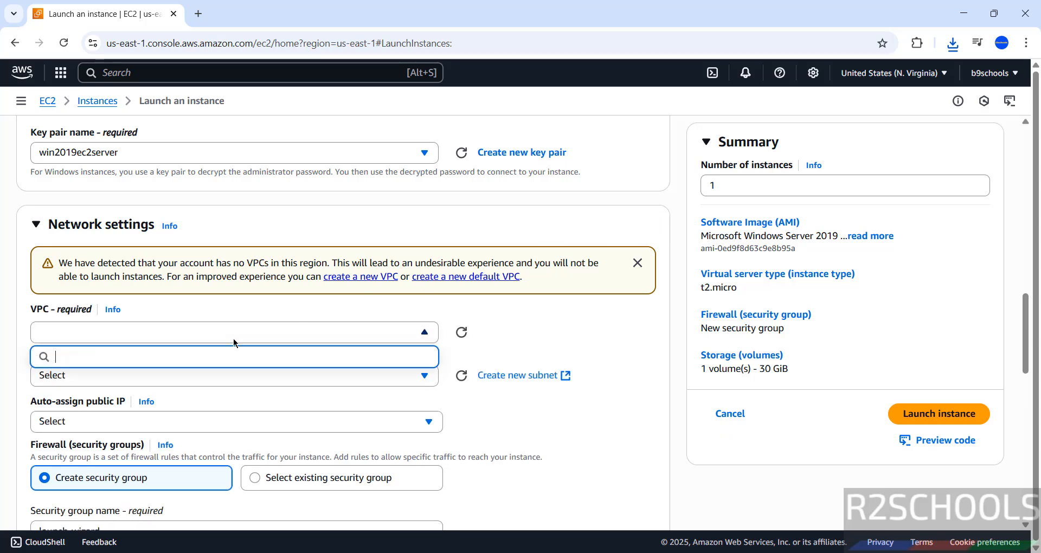
{"action": "left_click", "coordinate": [233, 336]}
{"action": "left_click", "coordinate": [461, 334]}
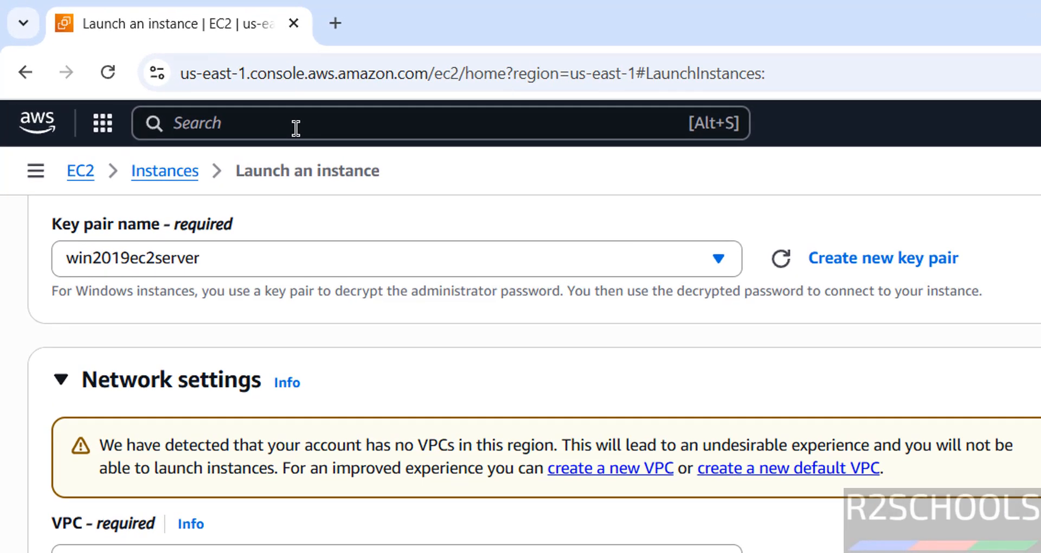
Search the AWS services for vpc and open the VPC console in a new browser tab.
{"action": "left_click", "coordinate": [175, 76]}
{"action": "type", "text": "vpc"}
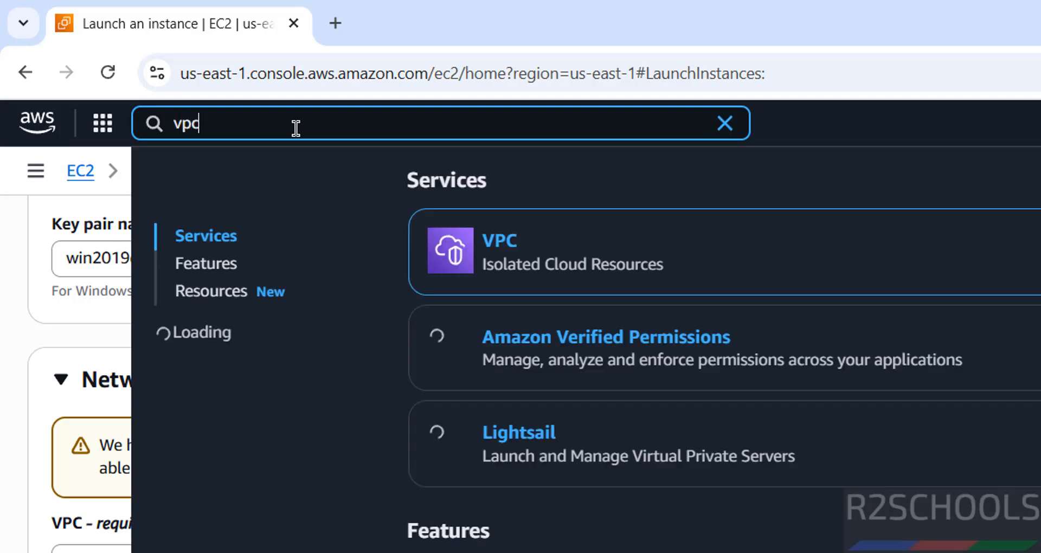
{"action": "right_click", "coordinate": [492, 243]}
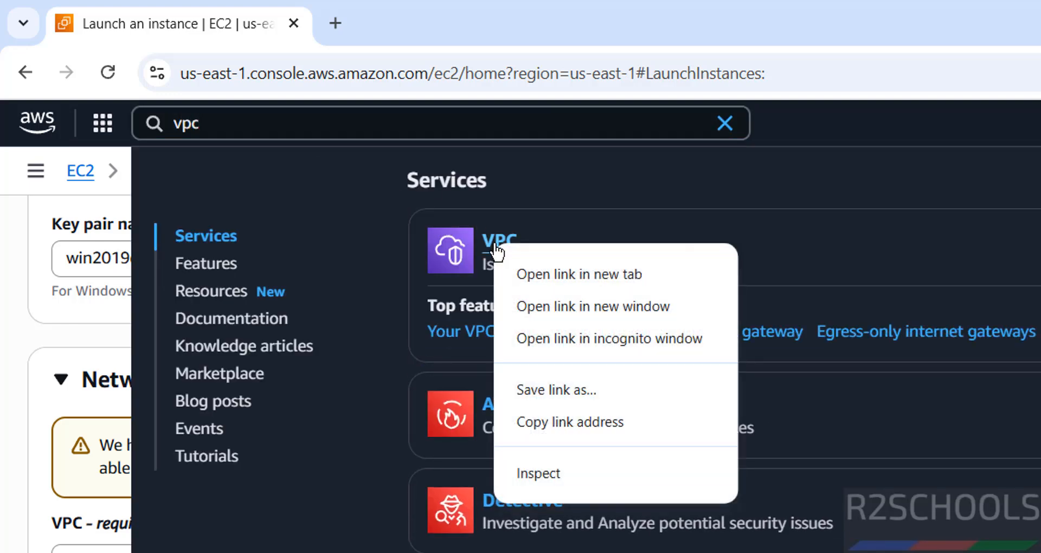
{"action": "left_click", "coordinate": [528, 275]}
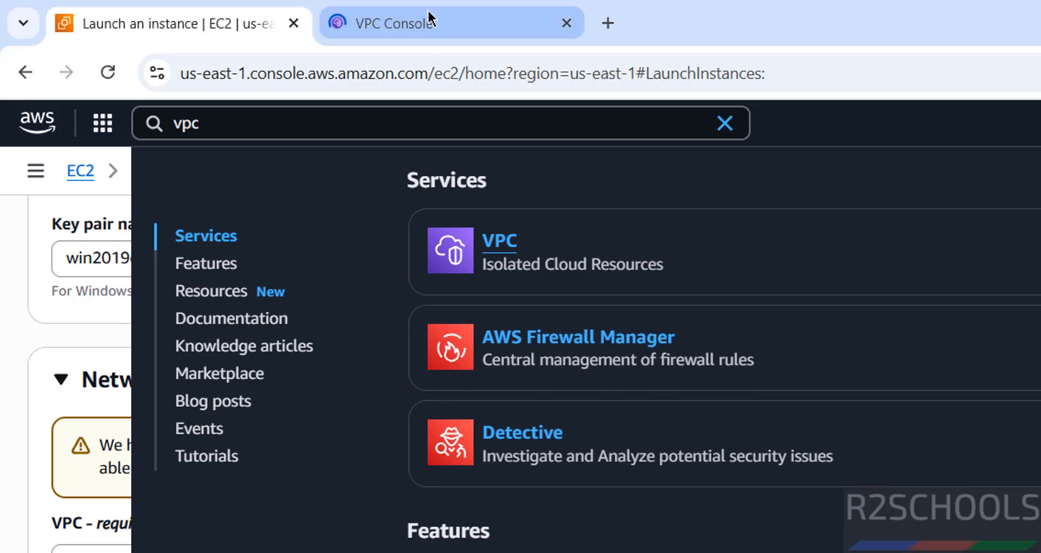
{"action": "left_click", "coordinate": [429, 20]}
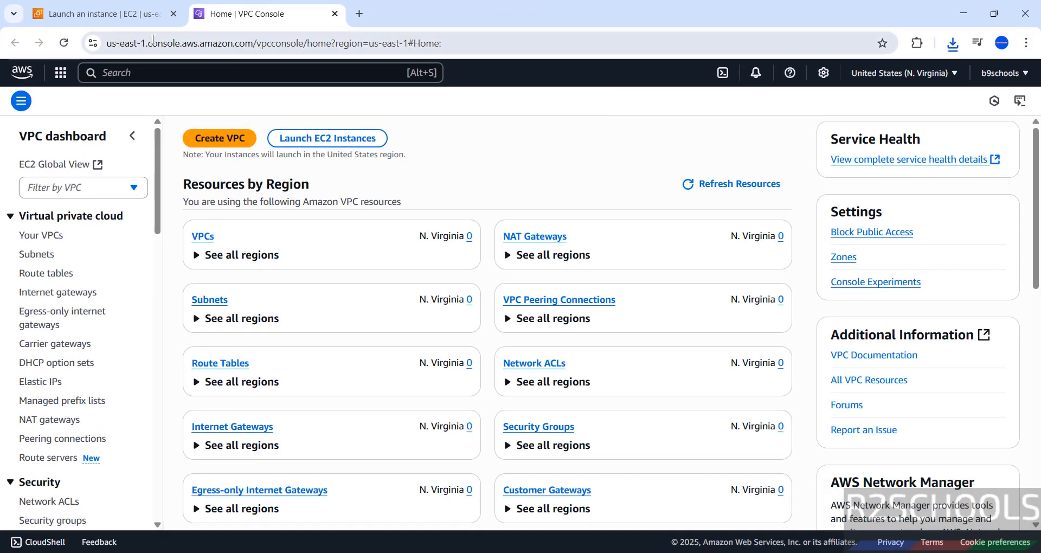
Create a VPC with the VPC and more option, keeping the default name, CIDR block, subnet and endpoint settings.
{"action": "left_click", "coordinate": [940, 73]}
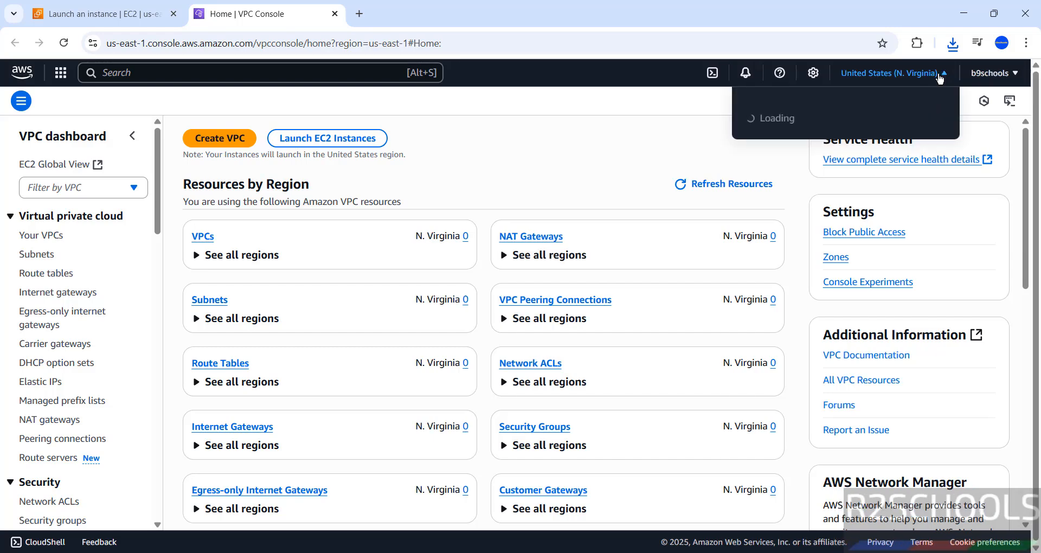
{"action": "left_click", "coordinate": [591, 141]}
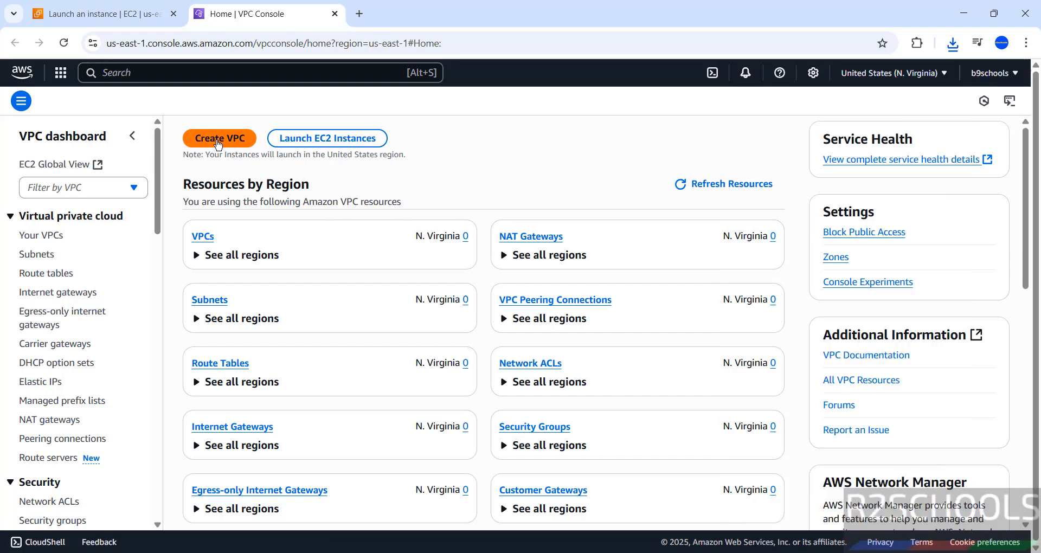
{"action": "left_click", "coordinate": [218, 143]}
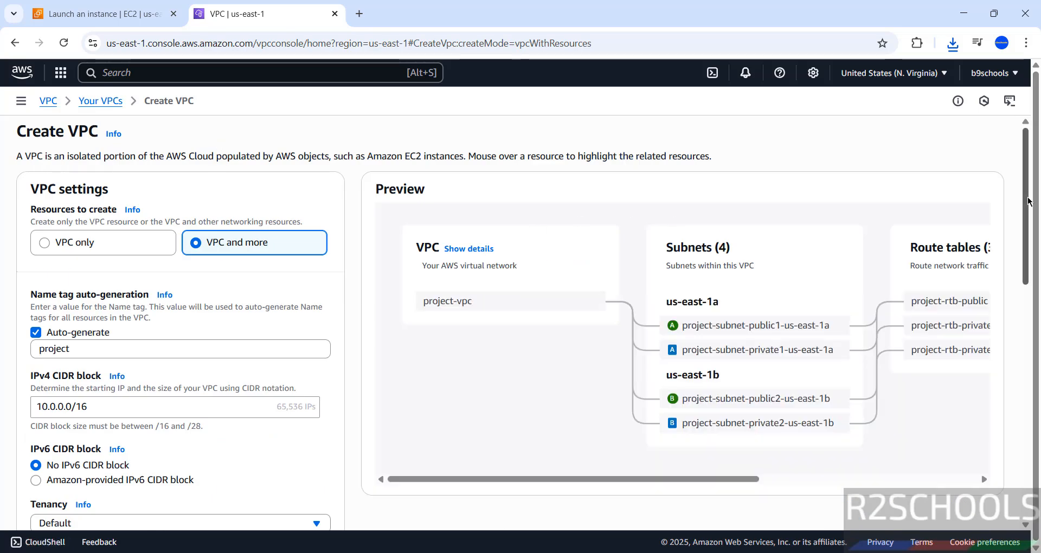
{"action": "left_click_drag", "start_coordinate": [1028, 202], "coordinate": [1028, 433]}
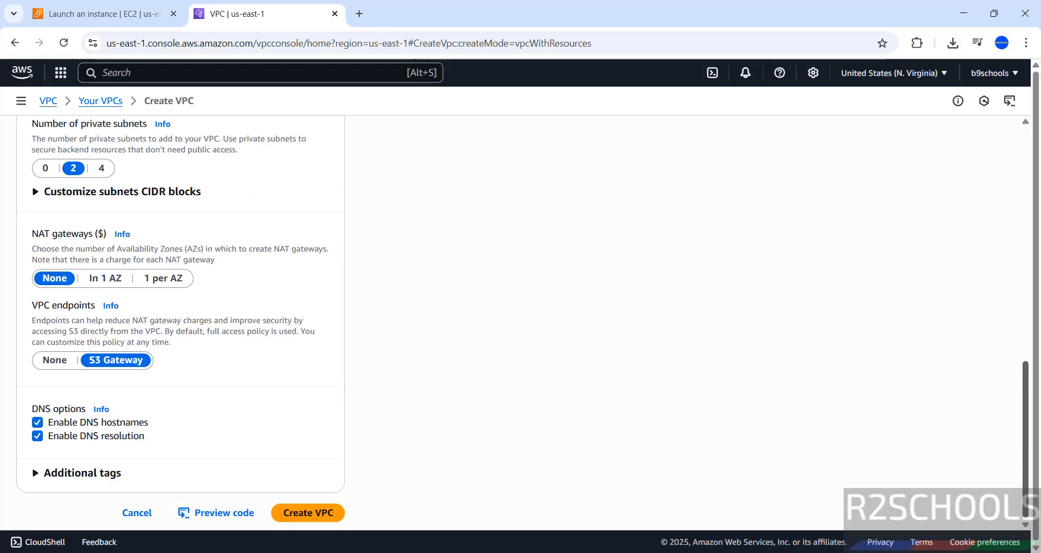
{"action": "left_click", "coordinate": [293, 513]}
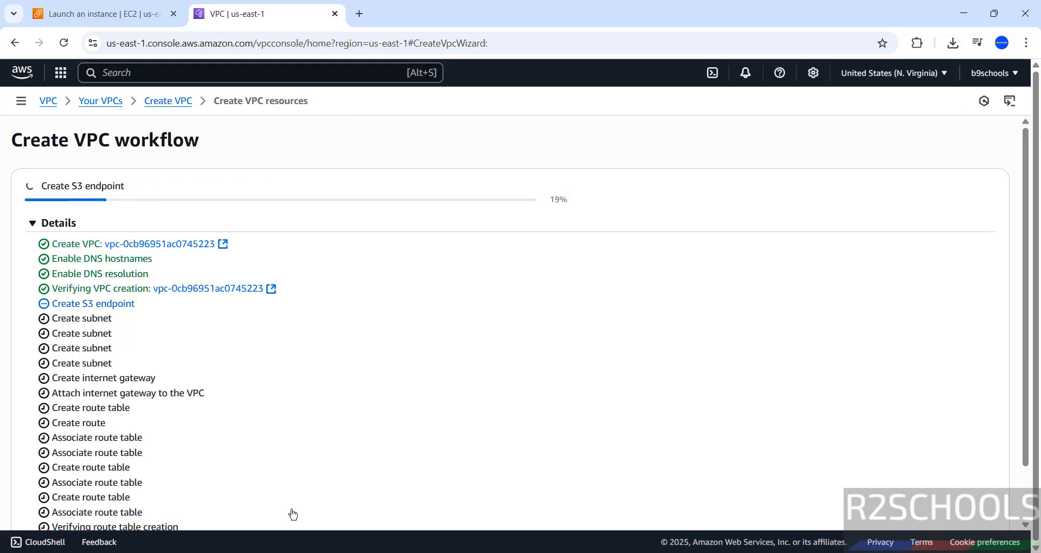
Return to the instance launch page and refresh the VPC list so that project-vpc is used as the network.
{"action": "left_click", "coordinate": [114, 23]}
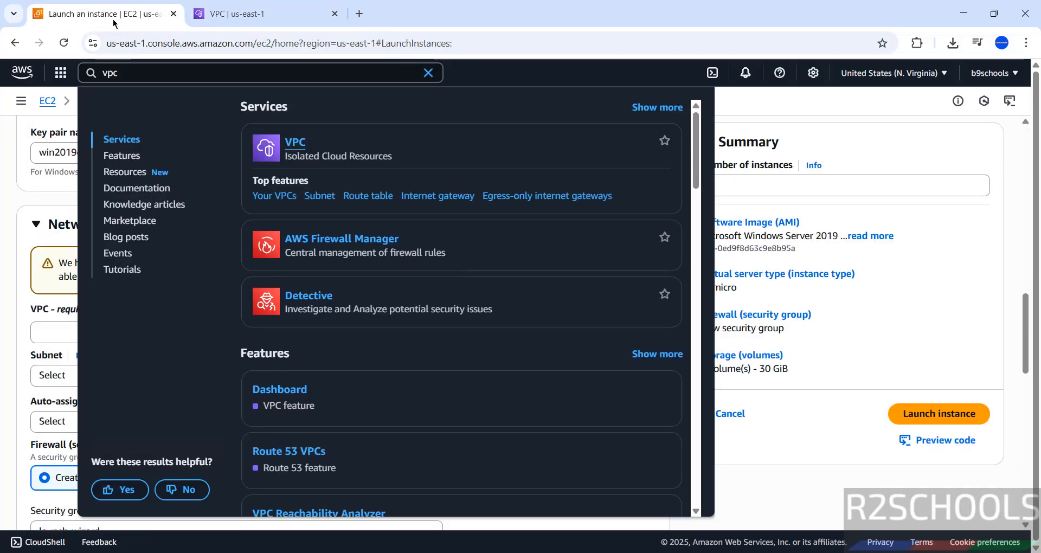
{"action": "left_click", "coordinate": [791, 104]}
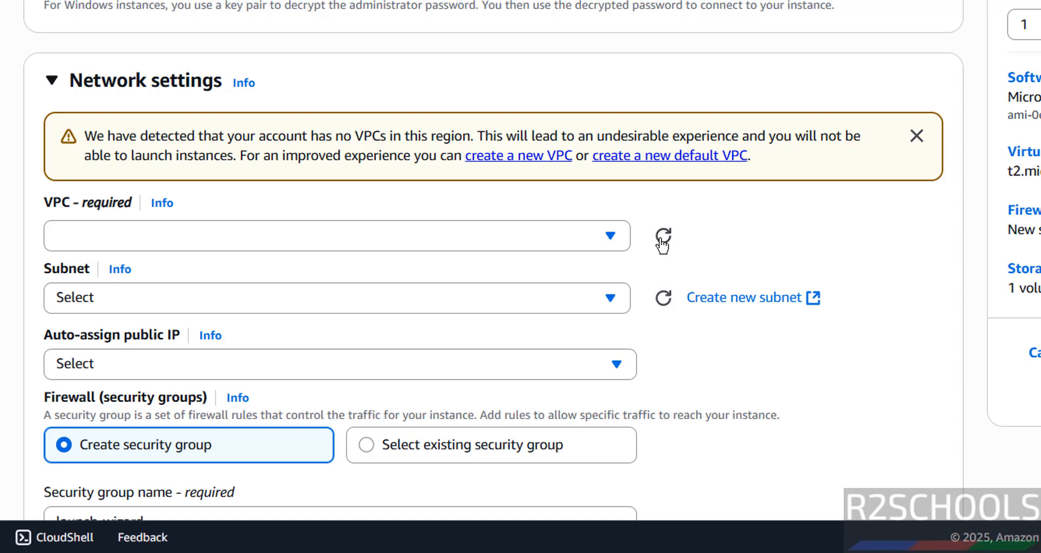
{"action": "left_click", "coordinate": [663, 237]}
{"action": "left_click", "coordinate": [516, 231]}
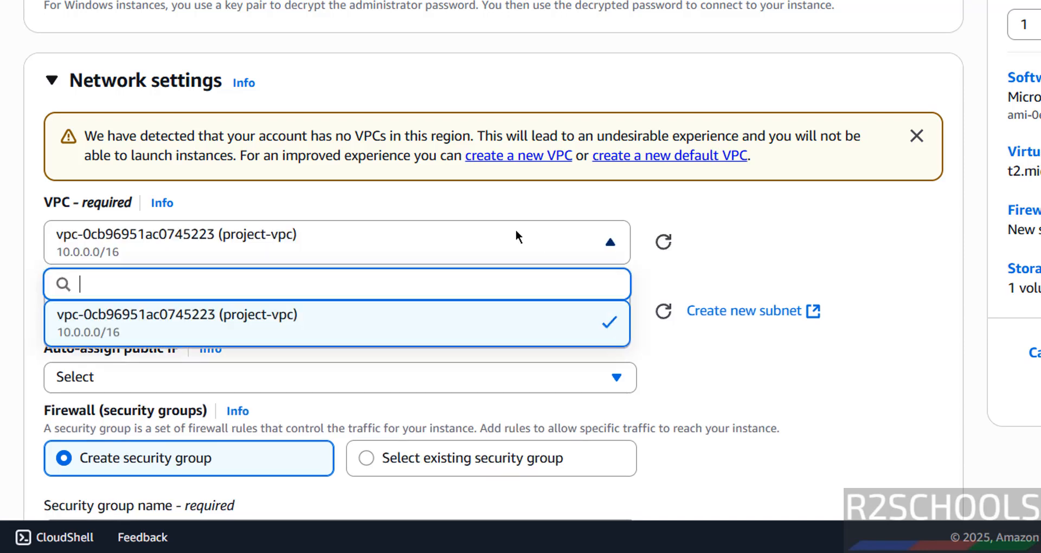
{"action": "left_click", "coordinate": [516, 231]}
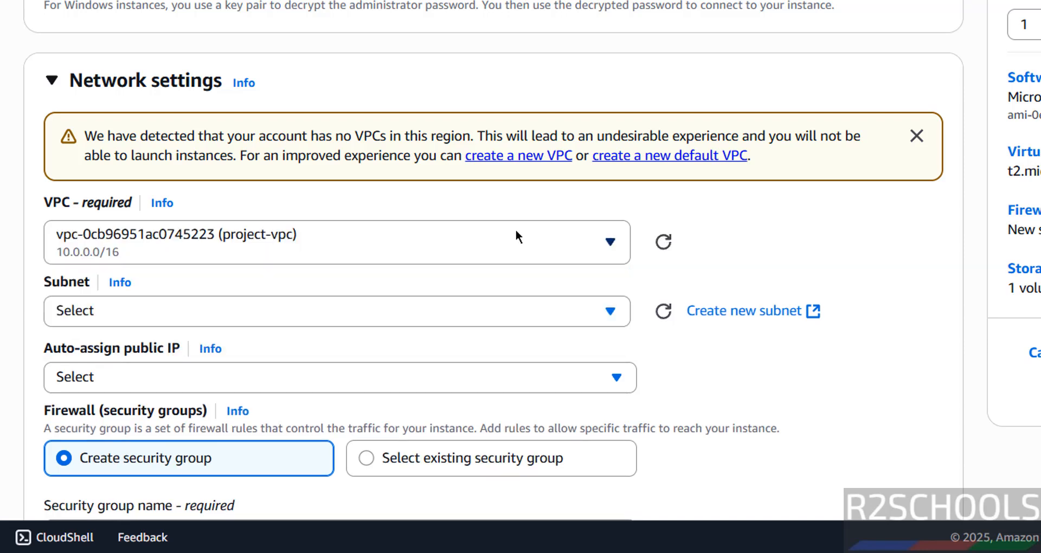
Refresh the subnet list and choose project-subnet-public2-us-east-1b as the instance's subnet.
{"action": "left_click", "coordinate": [613, 311]}
{"action": "left_click", "coordinate": [613, 311]}
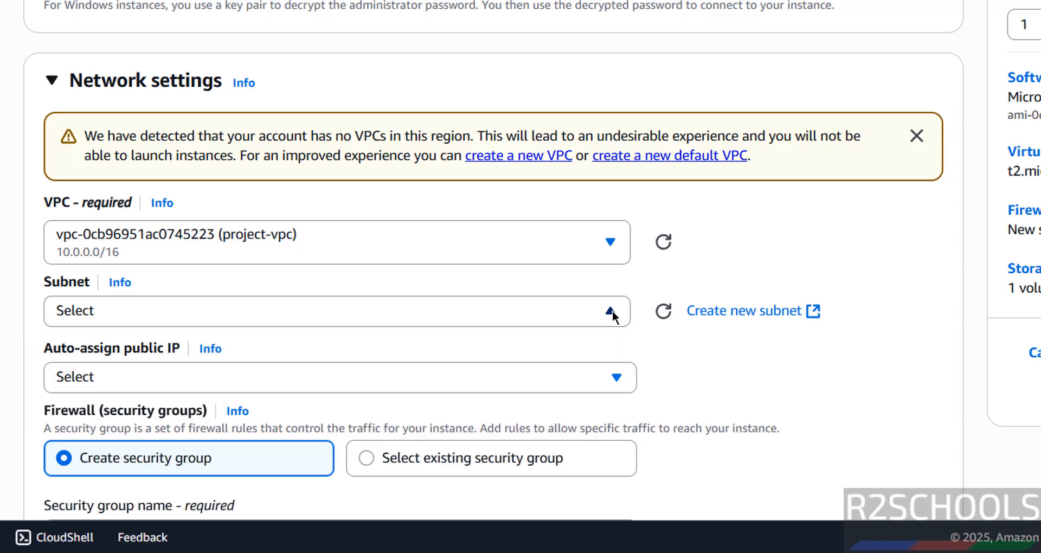
{"action": "left_click", "coordinate": [662, 314]}
{"action": "left_click", "coordinate": [401, 315]}
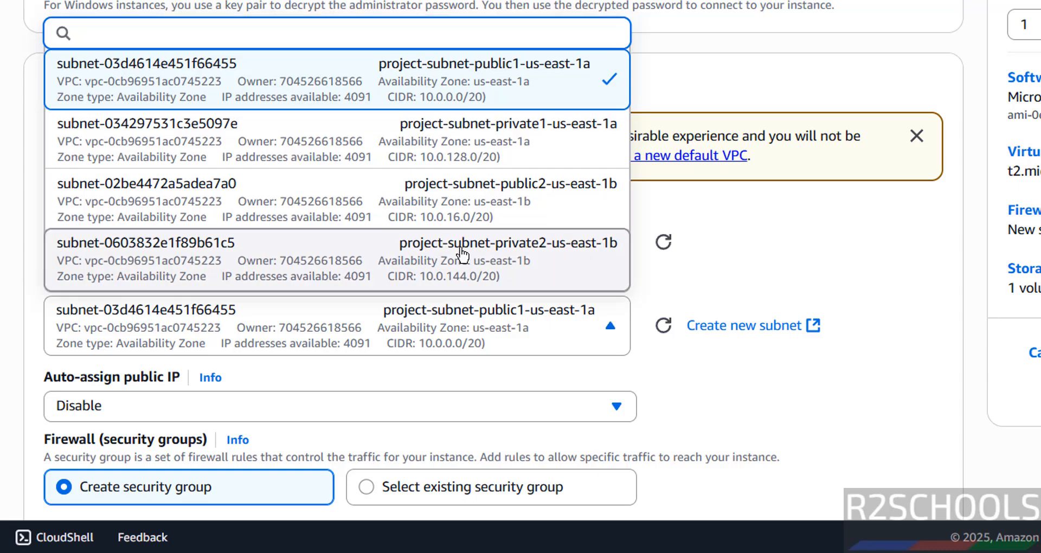
{"action": "left_click", "coordinate": [446, 202]}
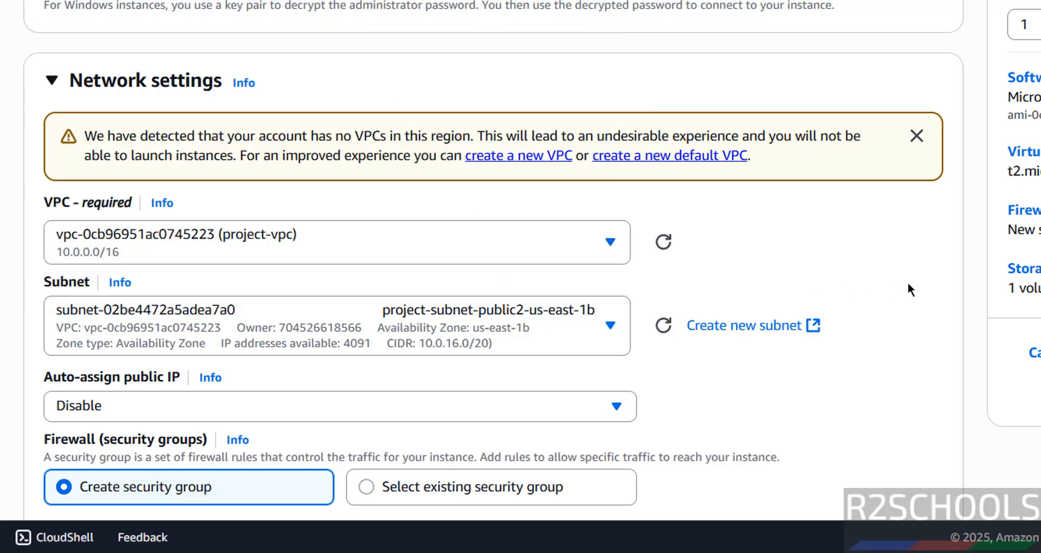
Enable automatic assignment of a public IP for the instance.
{"action": "scroll", "coordinate": [908, 282], "scroll_direction": "down", "scroll_amount": 5}
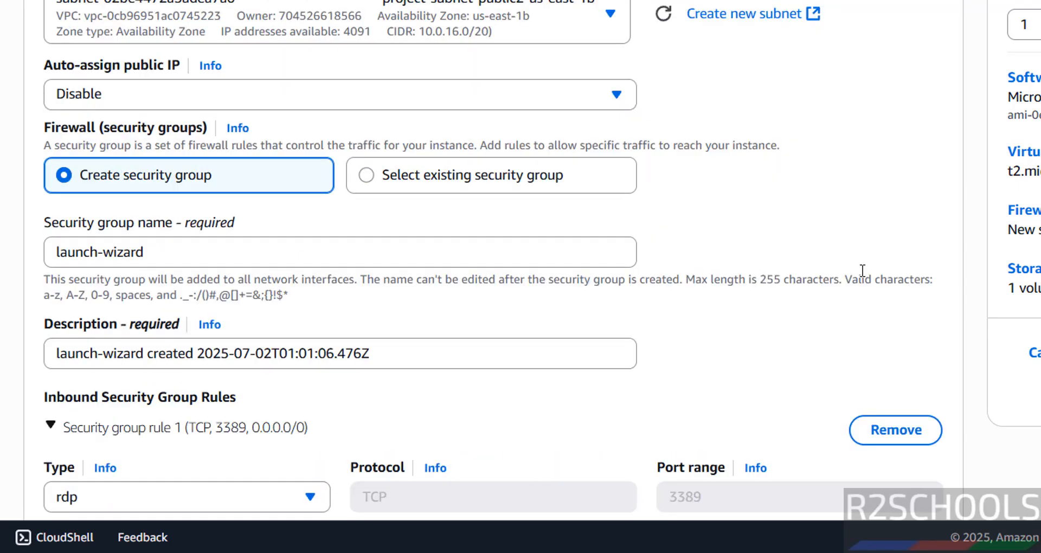
{"action": "left_click", "coordinate": [288, 94]}
{"action": "left_click", "coordinate": [190, 135]}
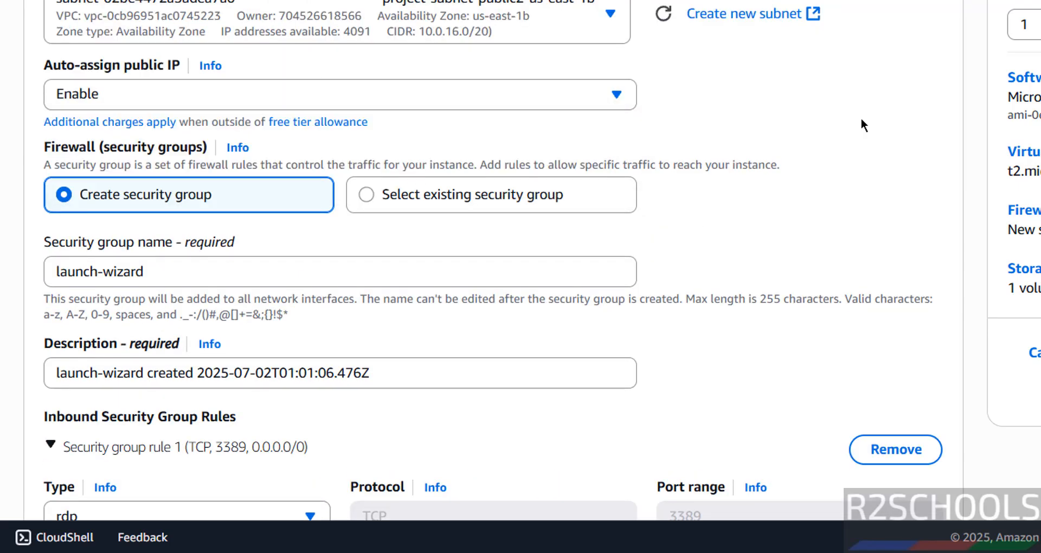
Check which existing security groups can be selected and switch back to creating a new security group.
{"action": "scroll", "coordinate": [861, 116], "scroll_direction": "down", "scroll_amount": 1}
{"action": "scroll", "coordinate": [863, 123], "scroll_direction": "down", "scroll_amount": 2}
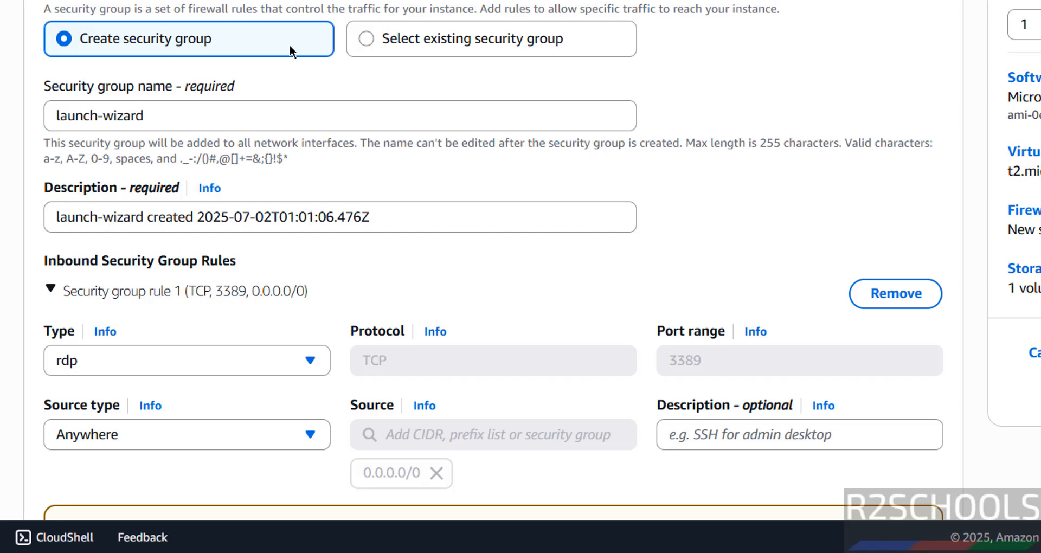
{"action": "left_click", "coordinate": [367, 39]}
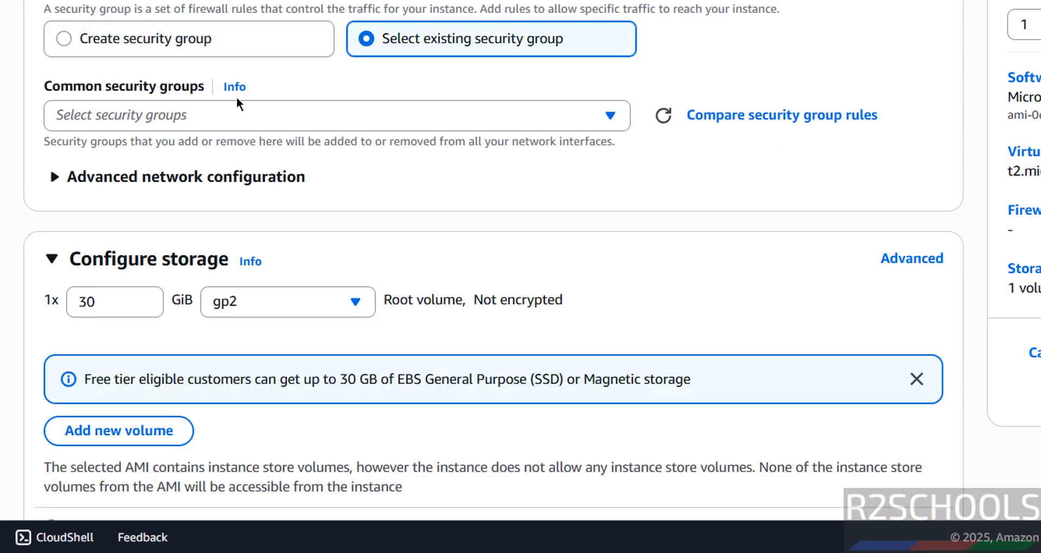
{"action": "left_click", "coordinate": [171, 115]}
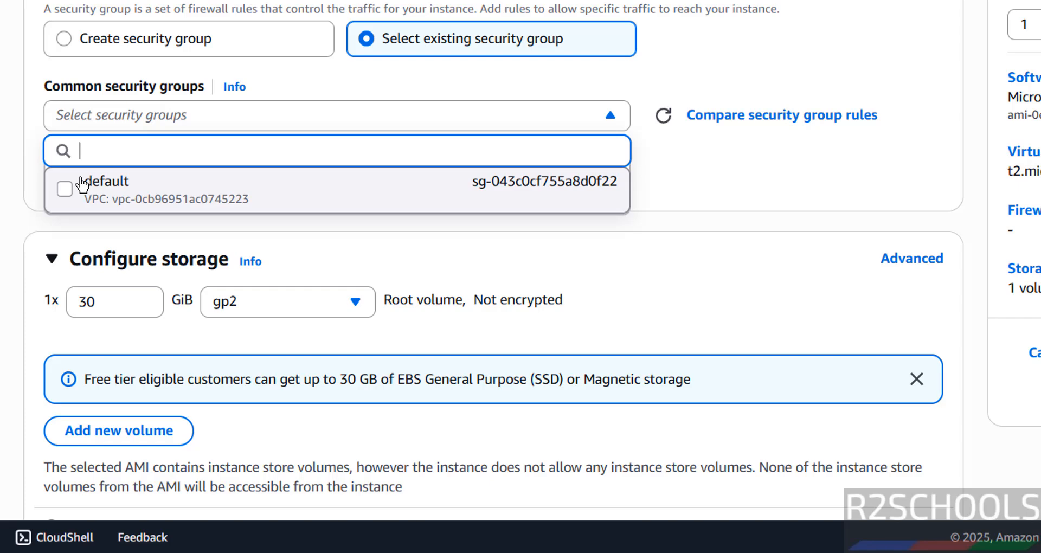
{"action": "left_click", "coordinate": [107, 44]}
{"action": "left_click", "coordinate": [108, 43]}
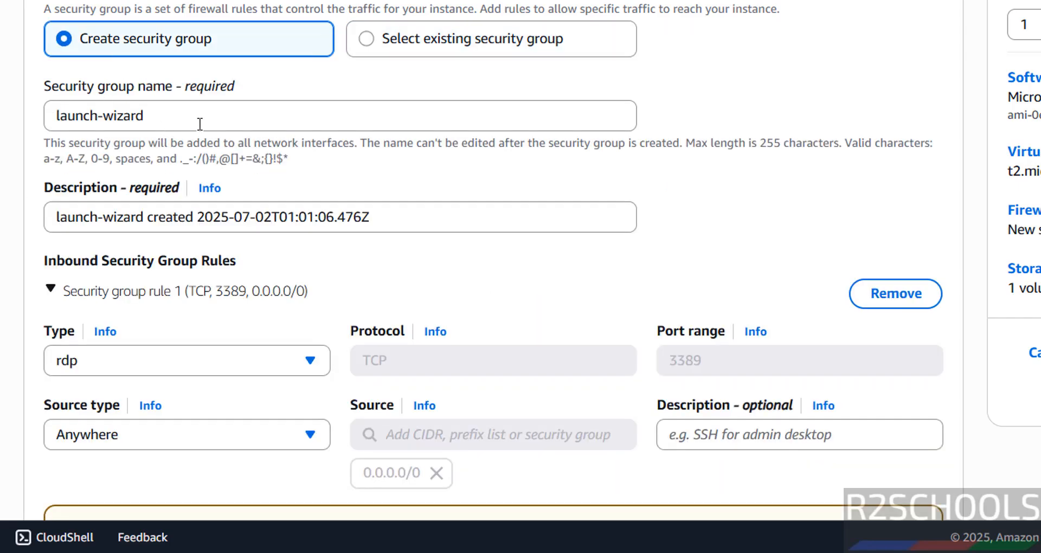
Name the new security group winec2-sg.
{"action": "left_click_drag", "start_coordinate": [200, 125], "coordinate": [0, 111]}
{"action": "type", "text": "win"}
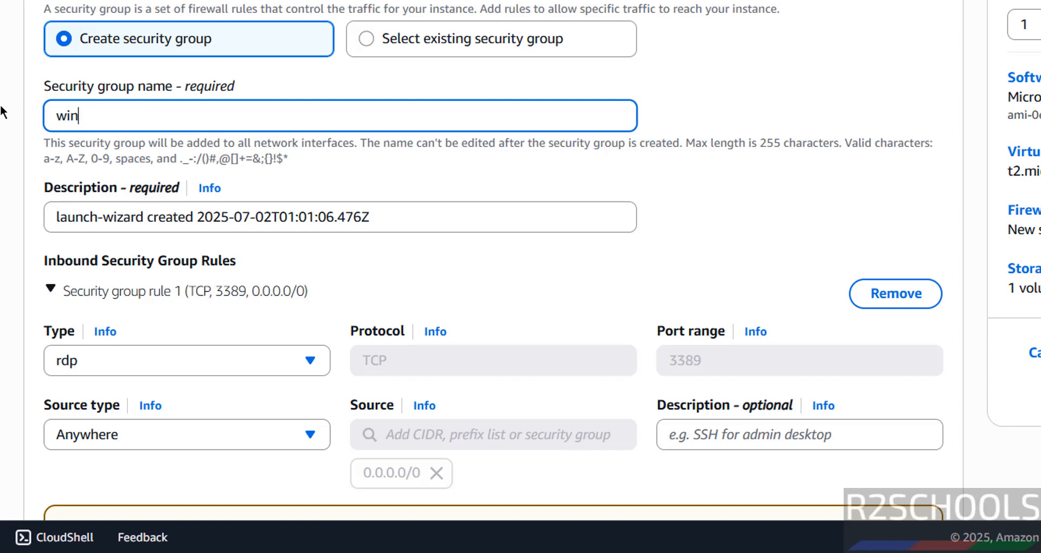
{"action": "type", "text": "ec2-sg"}
{"action": "left_click", "coordinate": [582, 166]}
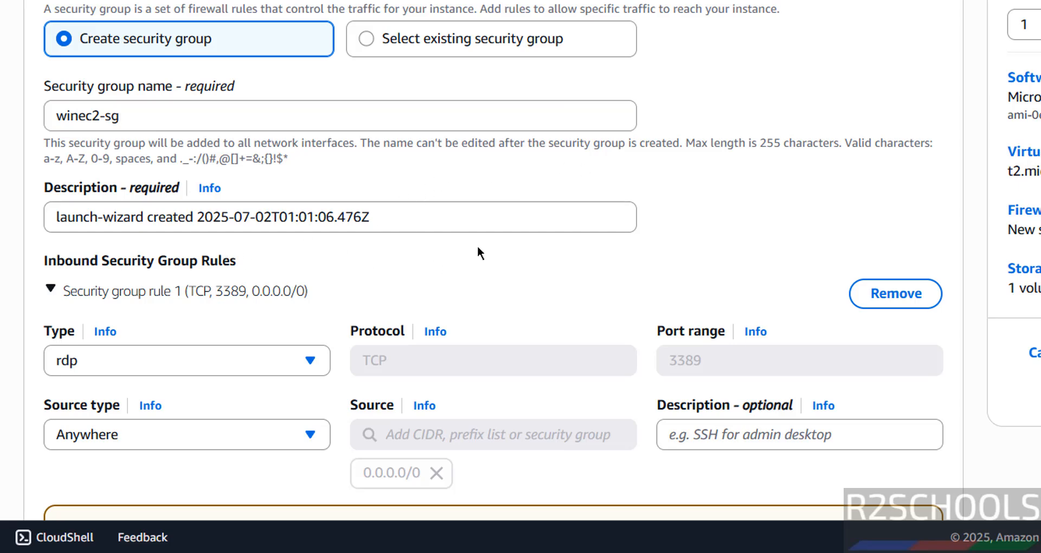
Try the Custom source type for the inbound RDP rule and set it back to Anywhere.
{"action": "scroll", "coordinate": [487, 244], "scroll_direction": "down", "scroll_amount": 4}
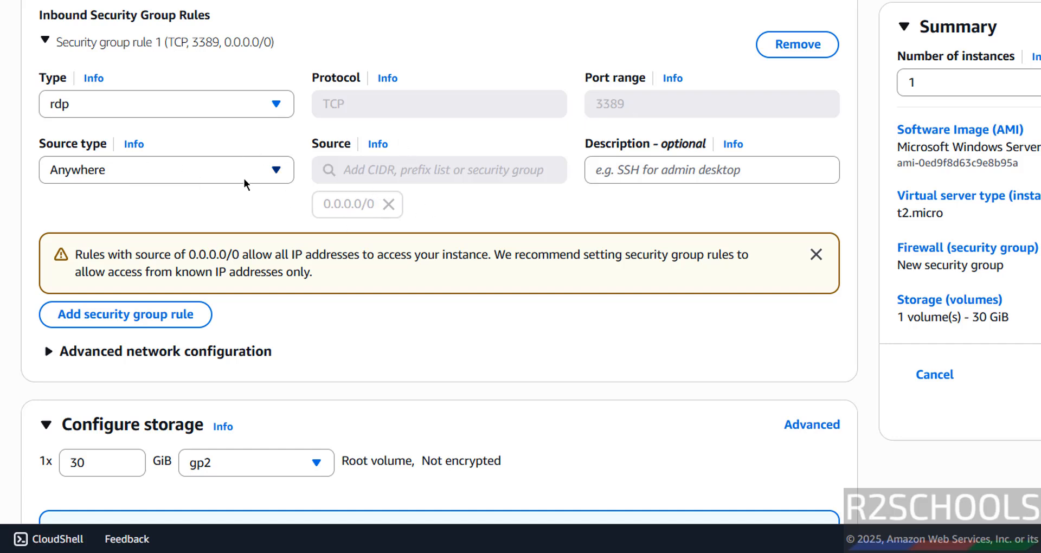
{"action": "left_click", "coordinate": [268, 172]}
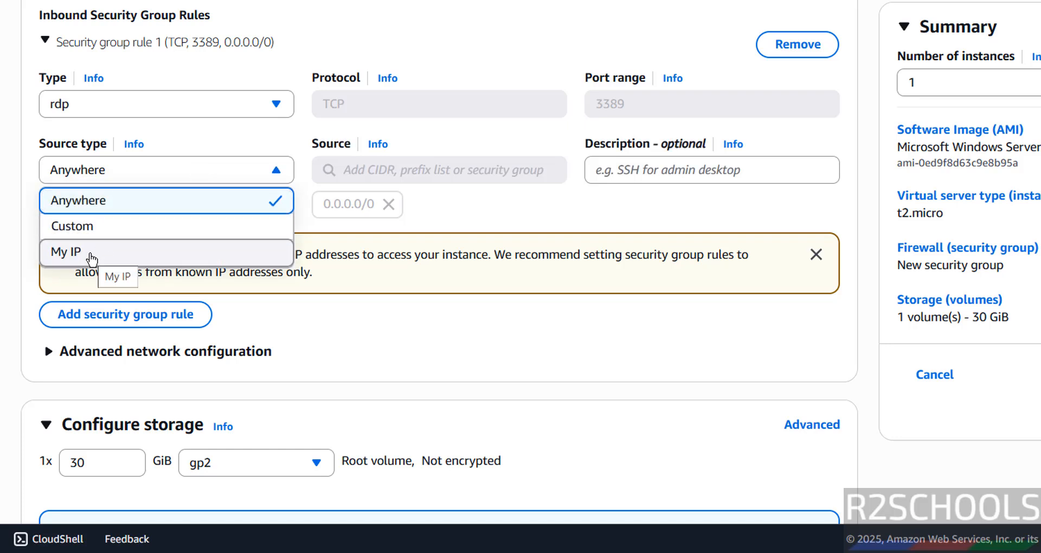
{"action": "left_click", "coordinate": [123, 227]}
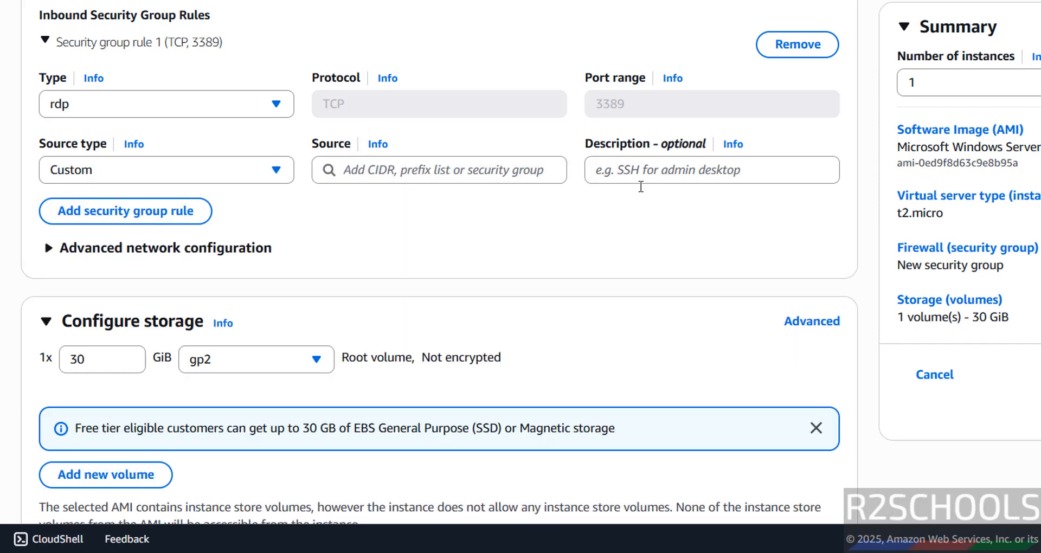
{"action": "left_click", "coordinate": [218, 164]}
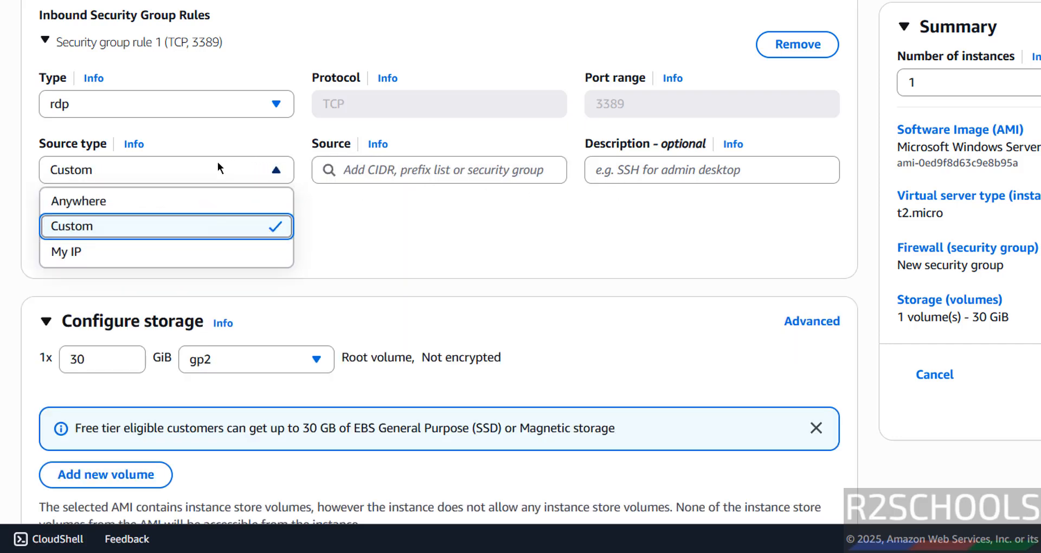
{"action": "left_click", "coordinate": [86, 201]}
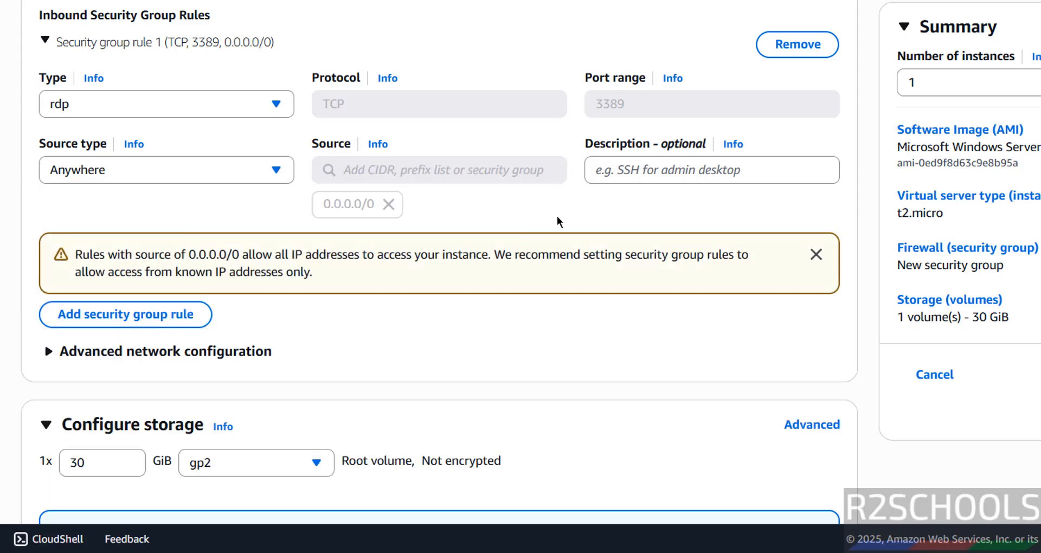
Expand the advanced network configuration to check the network interface settings and collapse it again.
{"action": "scroll", "coordinate": [558, 221], "scroll_direction": "down", "scroll_amount": 5}
{"action": "left_click", "coordinate": [249, 112]}
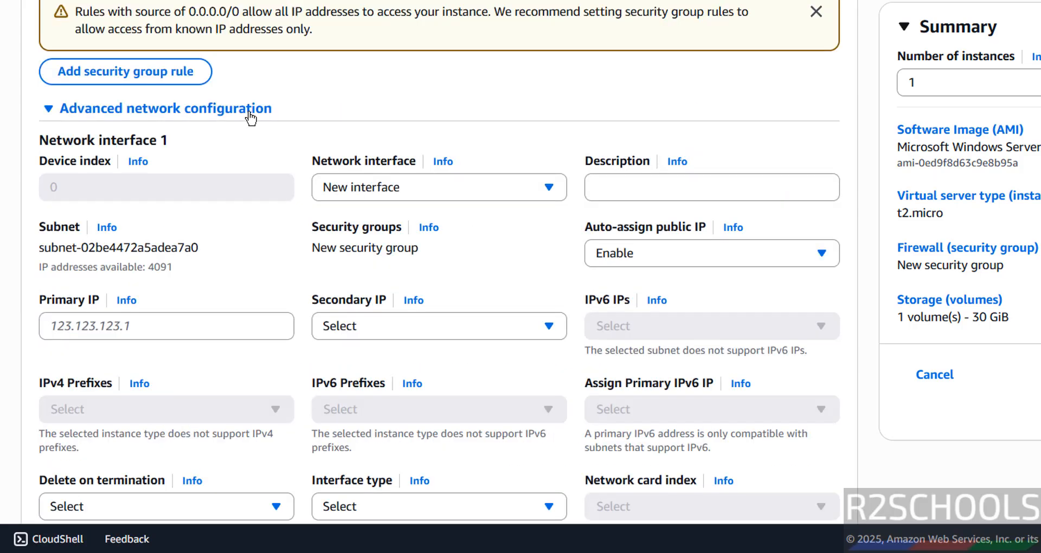
{"action": "left_click", "coordinate": [250, 114]}
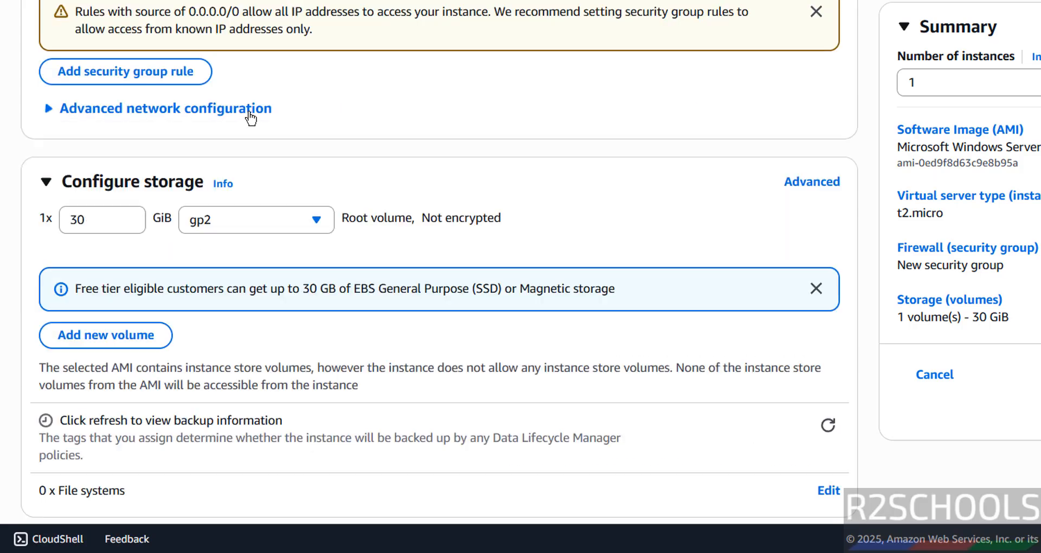
{"action": "left_click", "coordinate": [217, 111]}
{"action": "left_click", "coordinate": [215, 109]}
Check the volume types available for the root volume in the storage configuration without changing the selection.
{"action": "scroll", "coordinate": [383, 147], "scroll_direction": "down", "scroll_amount": 2}
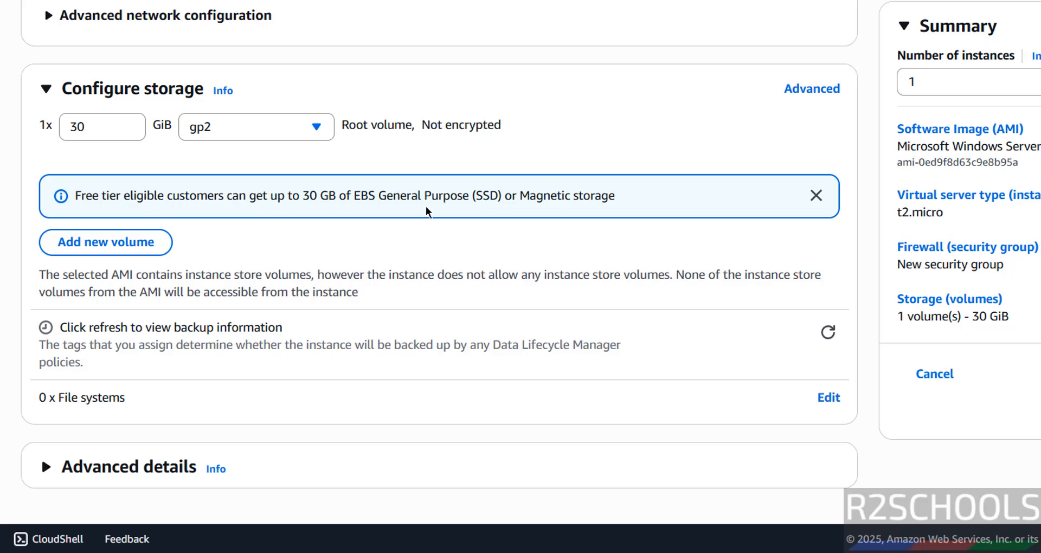
{"action": "left_click", "coordinate": [245, 128]}
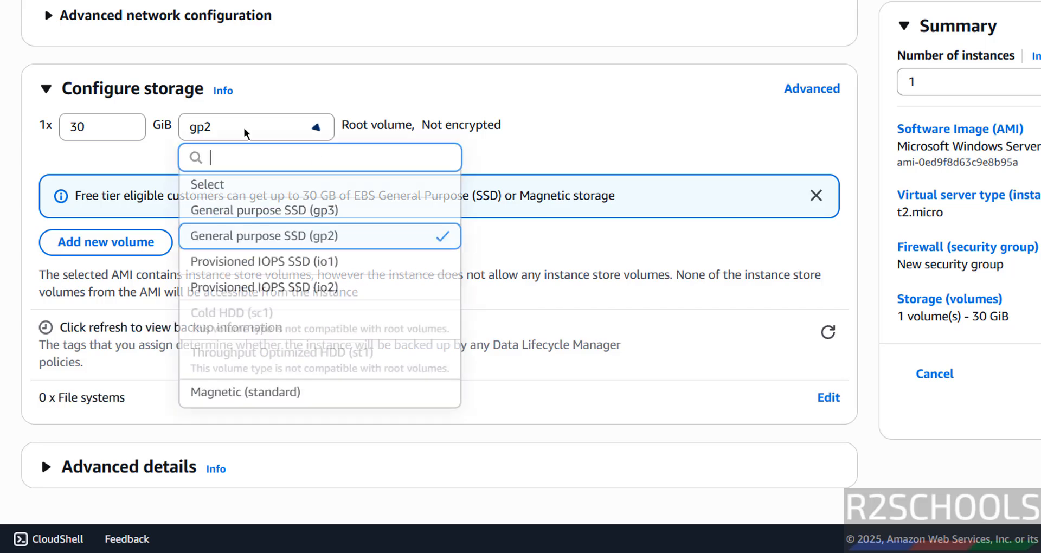
{"action": "left_click", "coordinate": [564, 168]}
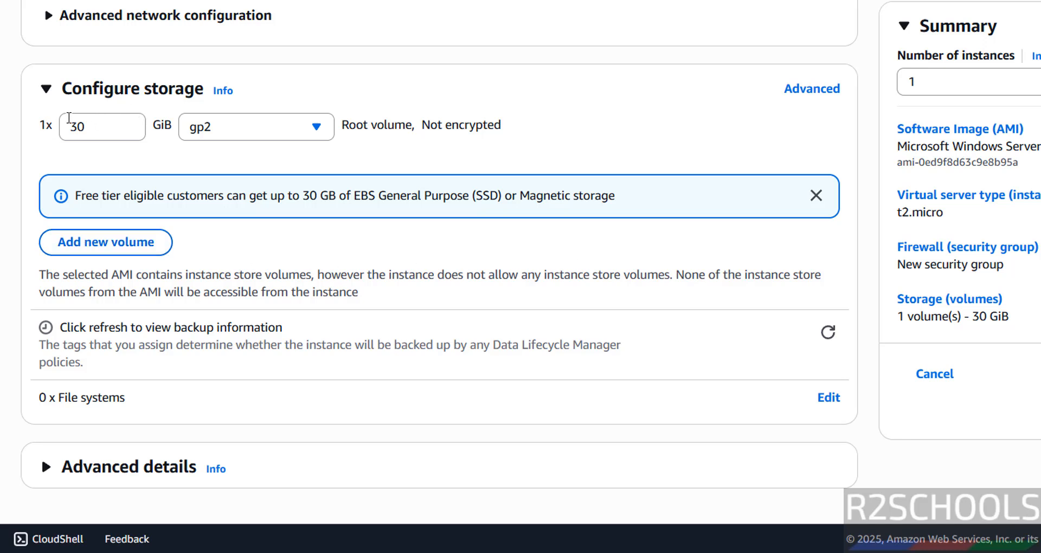
{"action": "scroll", "coordinate": [326, 233], "scroll_direction": "up", "scroll_amount": 1}
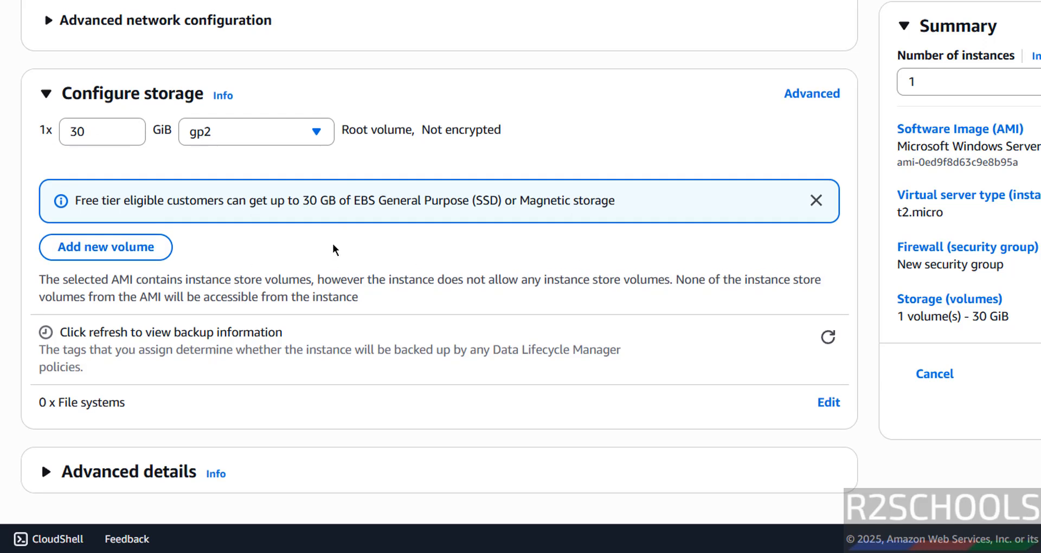
{"action": "scroll", "coordinate": [333, 245], "scroll_direction": "down", "scroll_amount": 1}
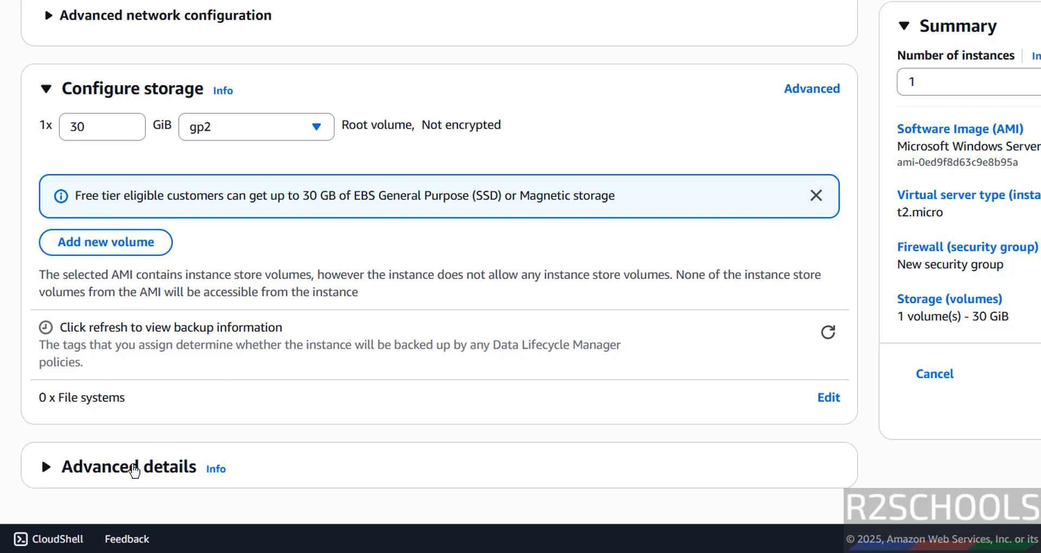
Expand the instance's advanced details and check the choices for domain join directory and IAM instance profile.
{"action": "left_click", "coordinate": [133, 467]}
{"action": "scroll", "coordinate": [860, 446], "scroll_direction": "down", "scroll_amount": 2}
{"action": "scroll", "coordinate": [860, 443], "scroll_direction": "down", "scroll_amount": 5}
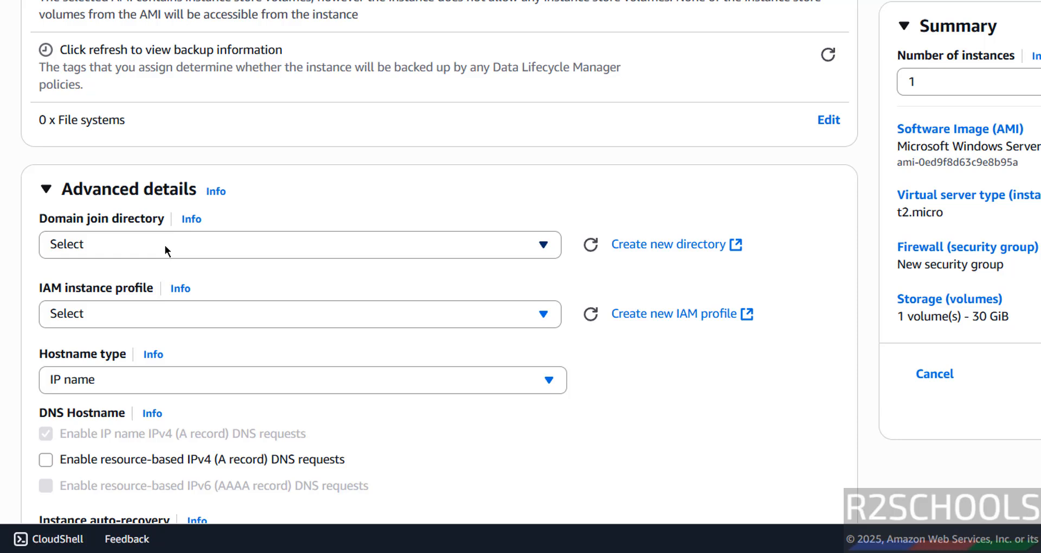
{"action": "left_click", "coordinate": [164, 245]}
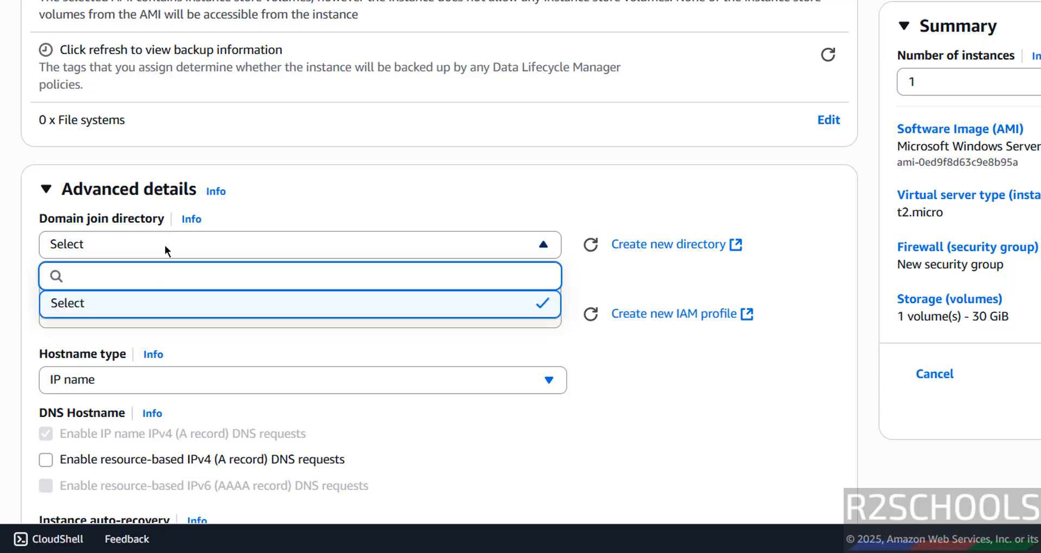
{"action": "left_click", "coordinate": [592, 182]}
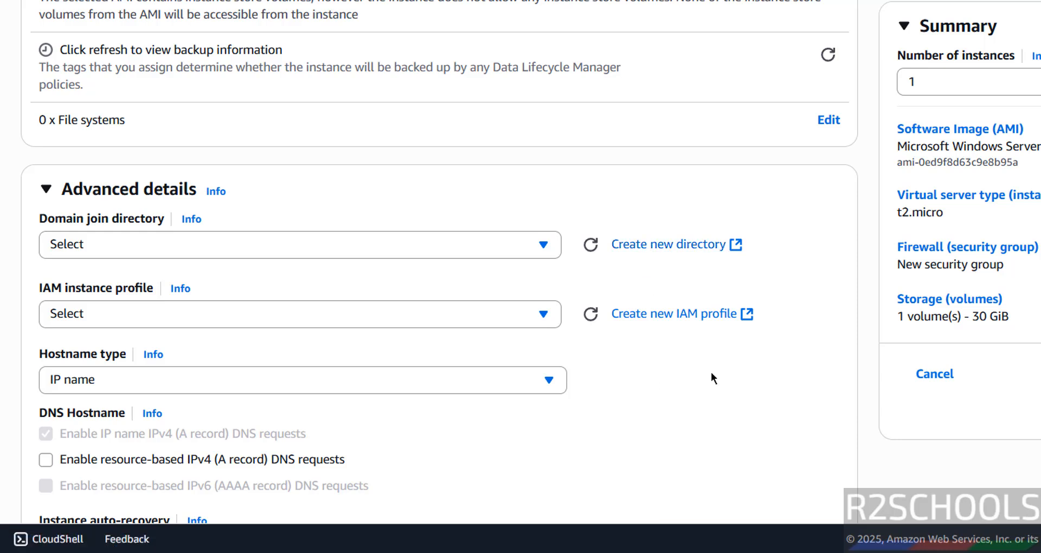
{"action": "left_click", "coordinate": [369, 313]}
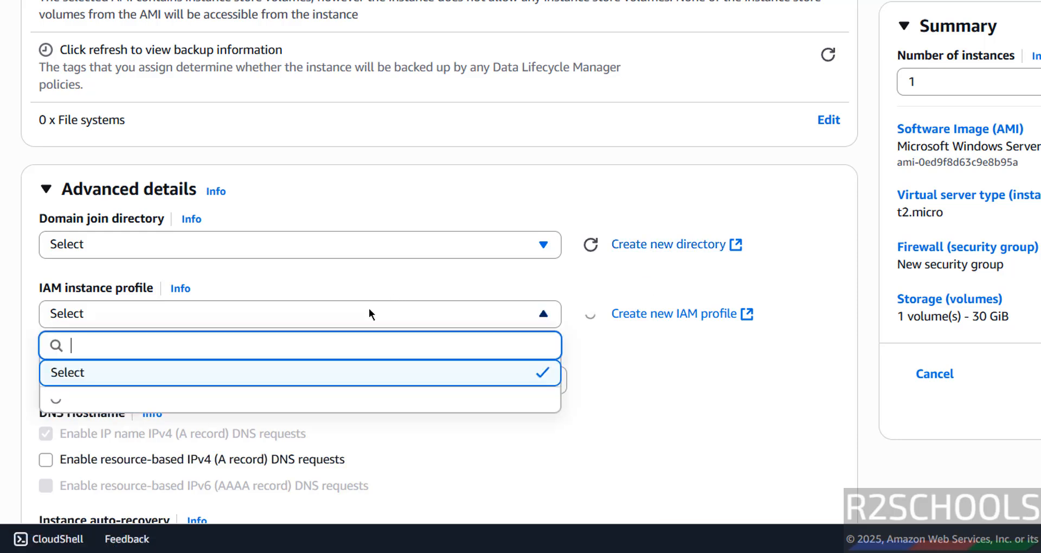
{"action": "left_click", "coordinate": [707, 397]}
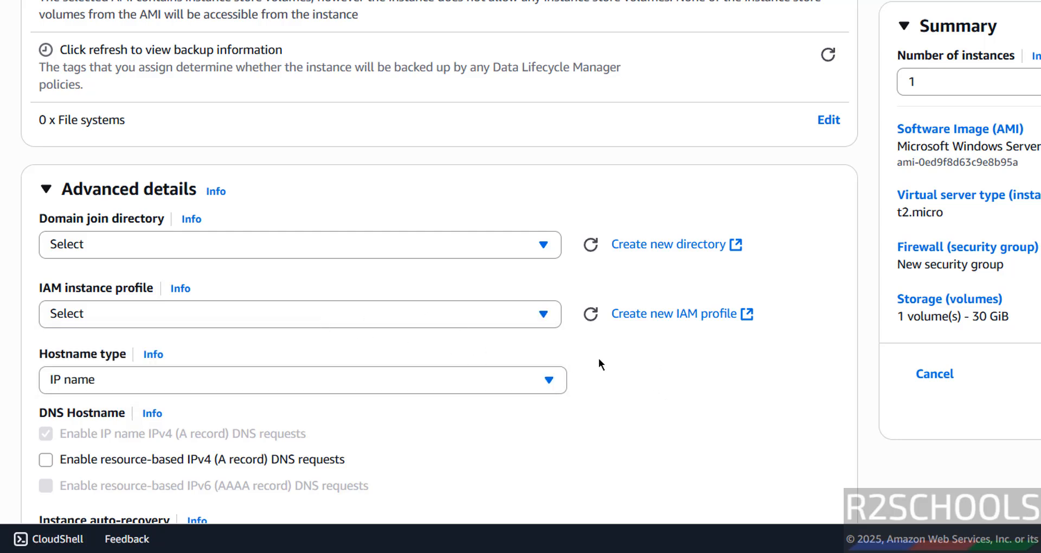
Enable resource-based IPv4 (A record) DNS requests for the instance.
{"action": "scroll", "coordinate": [599, 358], "scroll_direction": "down", "scroll_amount": 3}
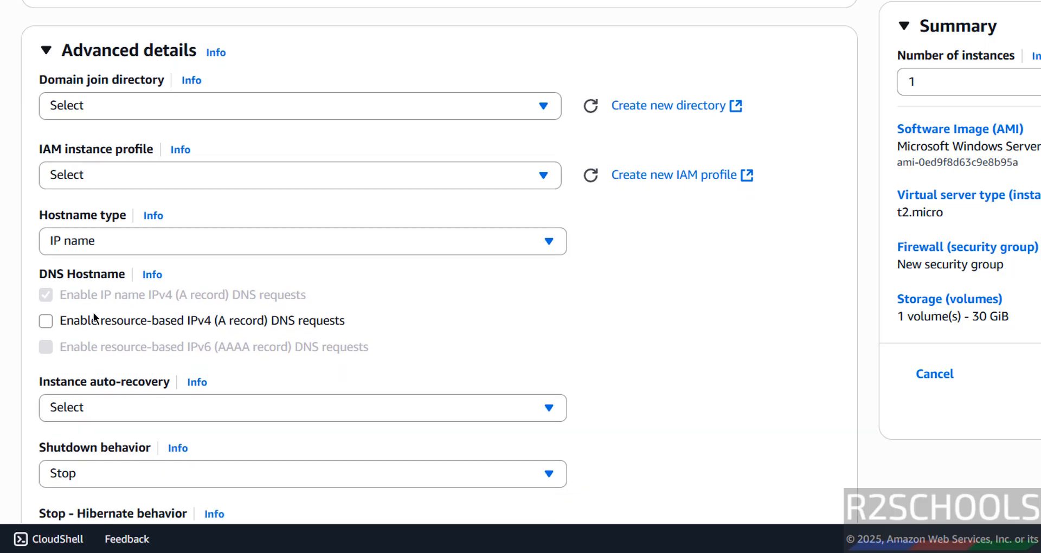
{"action": "left_click", "coordinate": [82, 321]}
Review the remaining advanced details down to the optional user data field, leaving it empty.
{"action": "scroll", "coordinate": [472, 321], "scroll_direction": "down", "scroll_amount": 10}
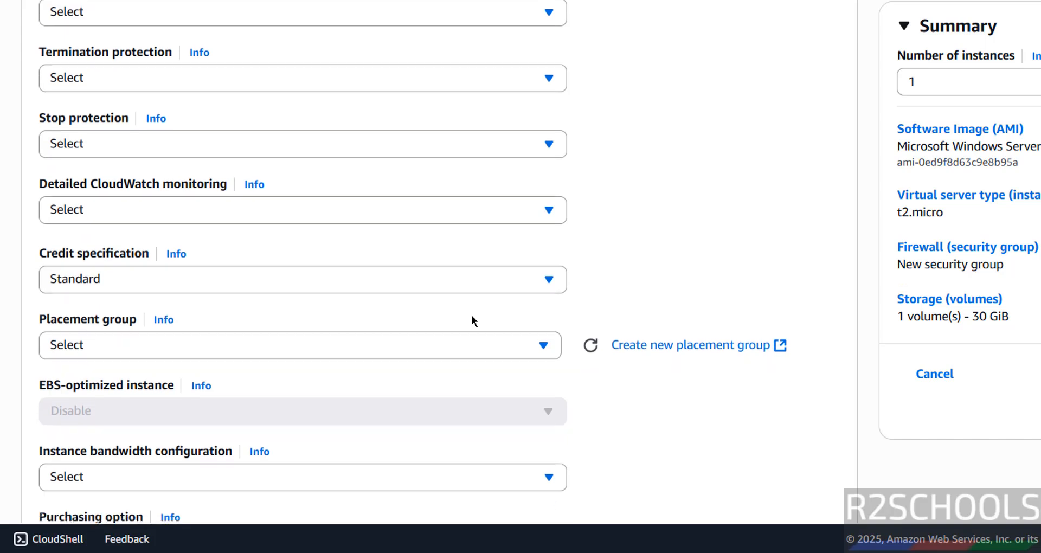
{"action": "scroll", "coordinate": [472, 321], "scroll_direction": "down", "scroll_amount": 8}
{"action": "scroll", "coordinate": [471, 322], "scroll_direction": "down", "scroll_amount": 7}
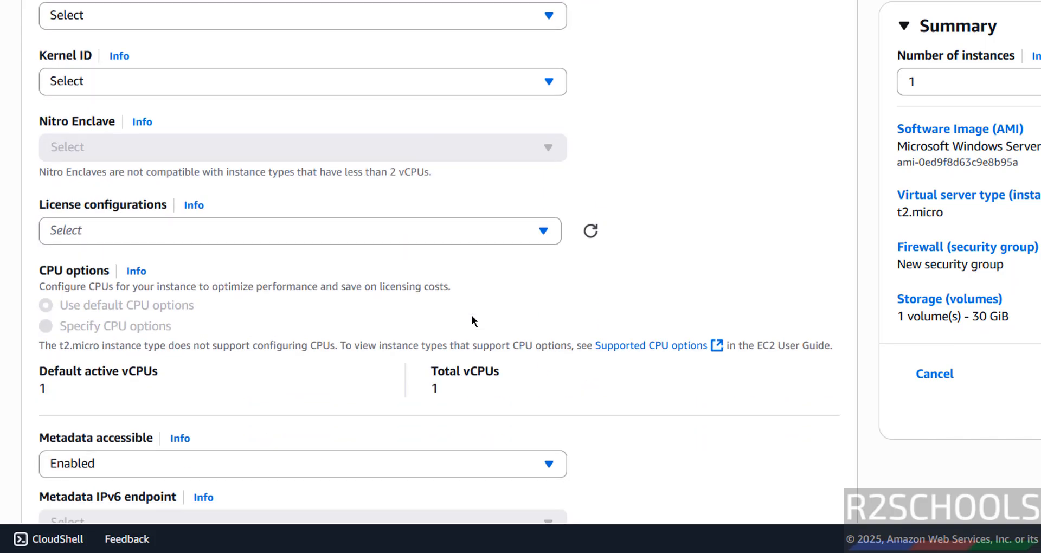
{"action": "scroll", "coordinate": [471, 315], "scroll_direction": "down", "scroll_amount": 11}
{"action": "scroll", "coordinate": [472, 315], "scroll_direction": "down", "scroll_amount": 2}
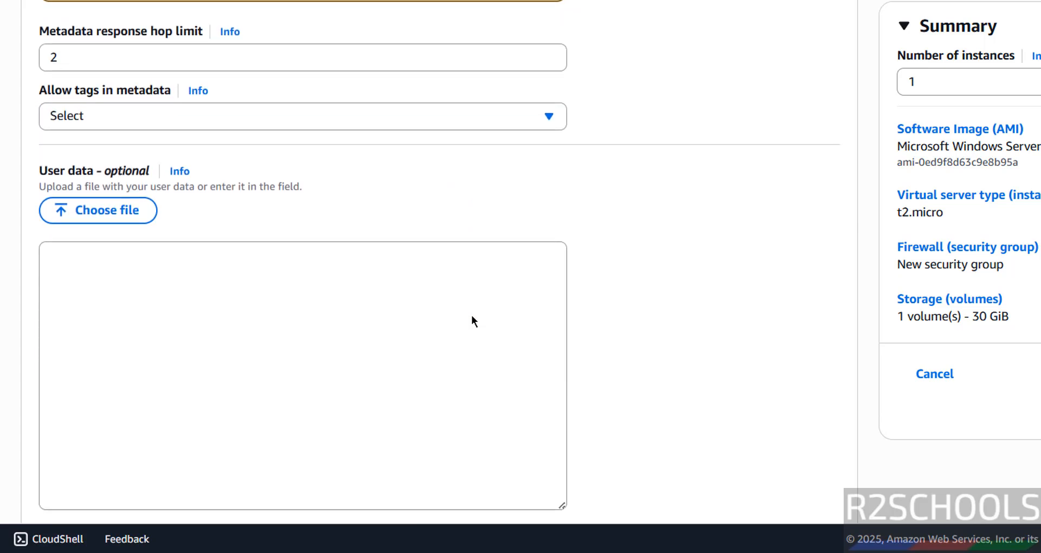
{"action": "left_click", "coordinate": [259, 298]}
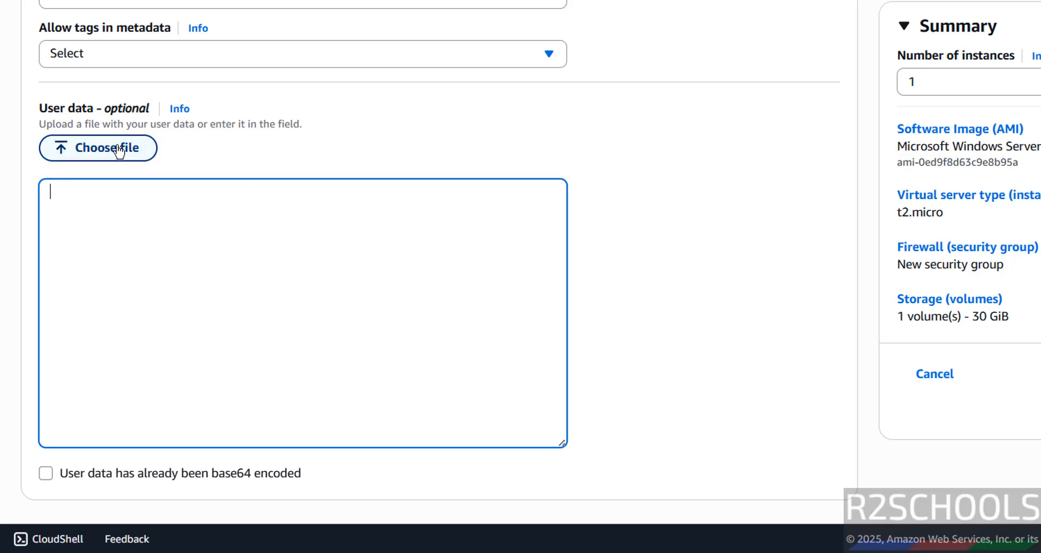
{"action": "left_click", "coordinate": [610, 318]}
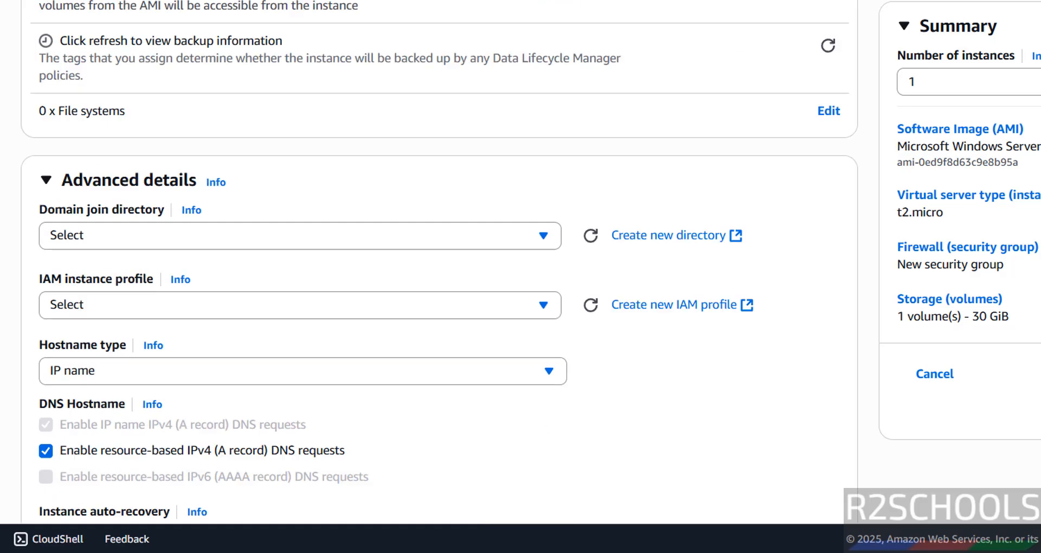
Recheck the storage and advanced settings and launch the instance.
{"action": "scroll", "coordinate": [439, 262], "scroll_direction": "up", "scroll_amount": 20}
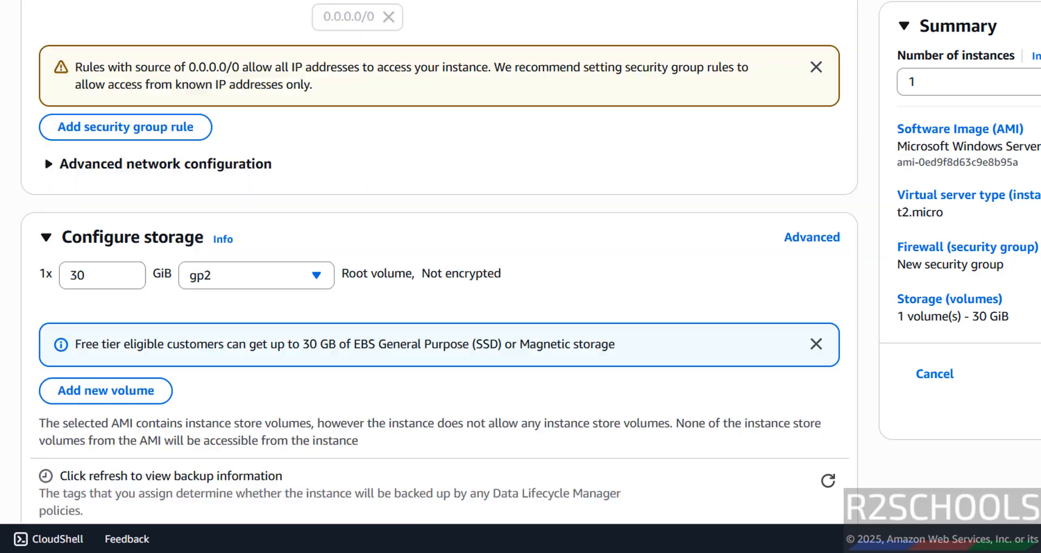
{"action": "scroll", "coordinate": [440, 262], "scroll_direction": "down", "scroll_amount": 6}
{"action": "scroll", "coordinate": [440, 261], "scroll_direction": "down", "scroll_amount": 20}
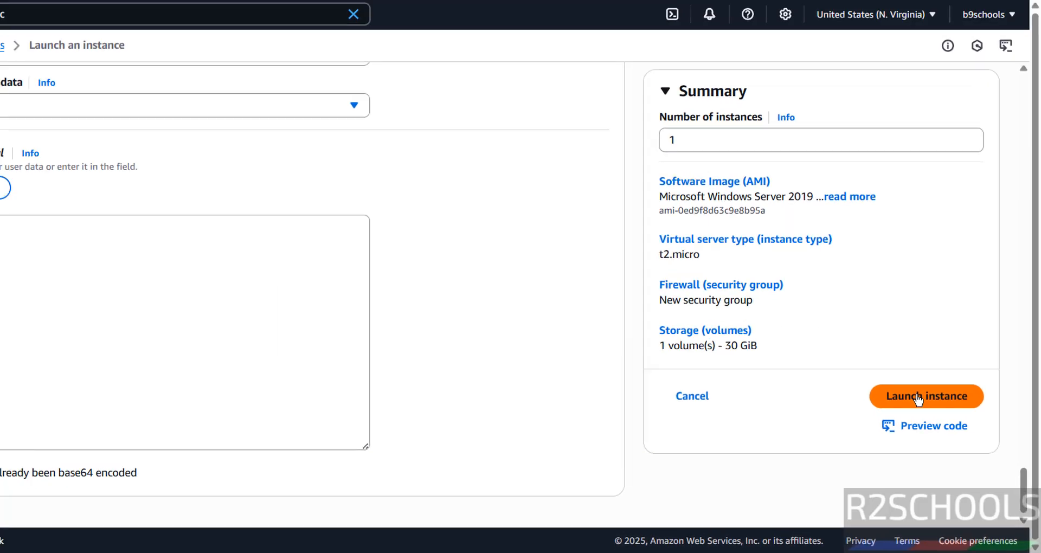
{"action": "left_click", "coordinate": [918, 400]}
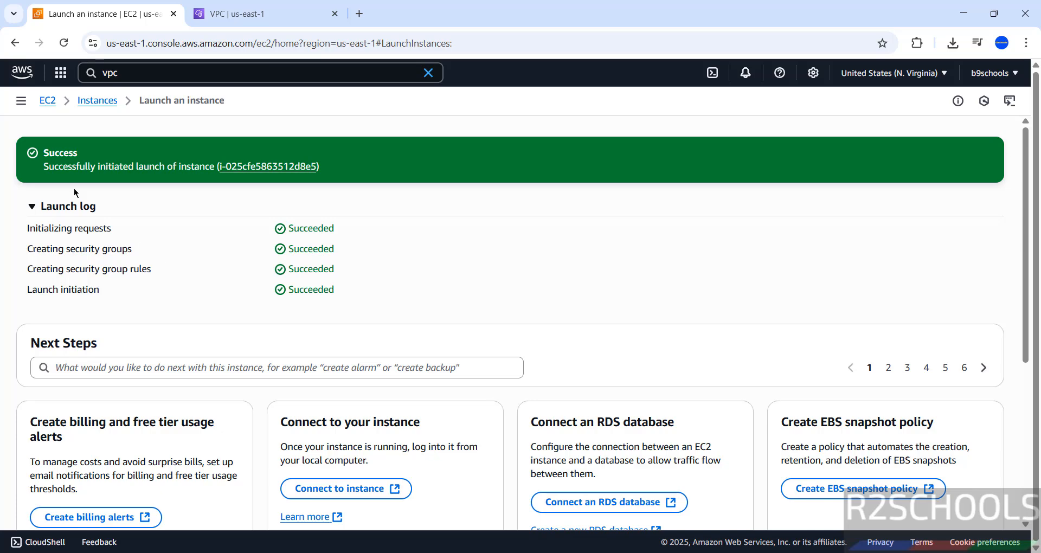
Open the newly launched instance in the instances list and refresh the list to check its state.
{"action": "left_click", "coordinate": [262, 169]}
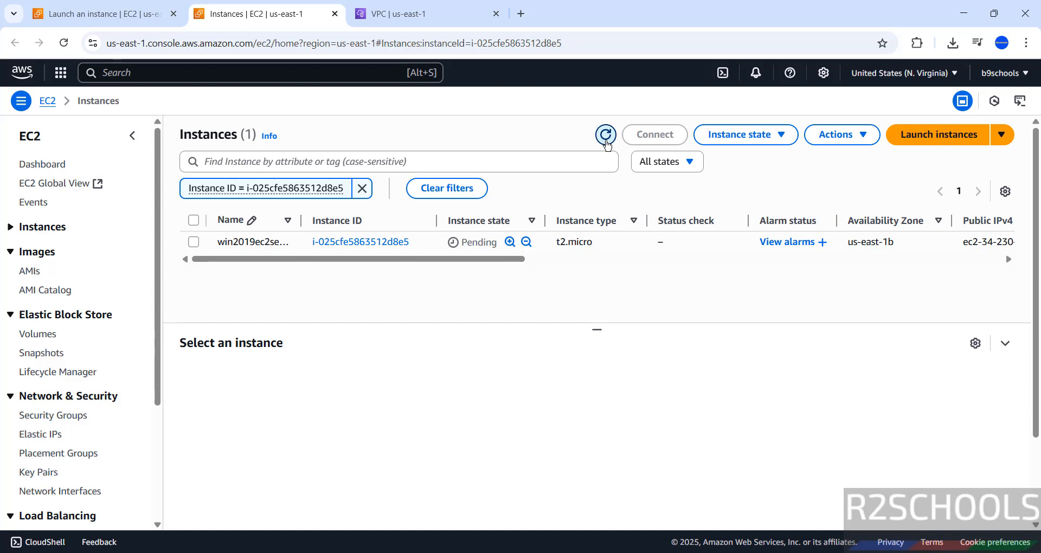
{"action": "left_click", "coordinate": [606, 135]}
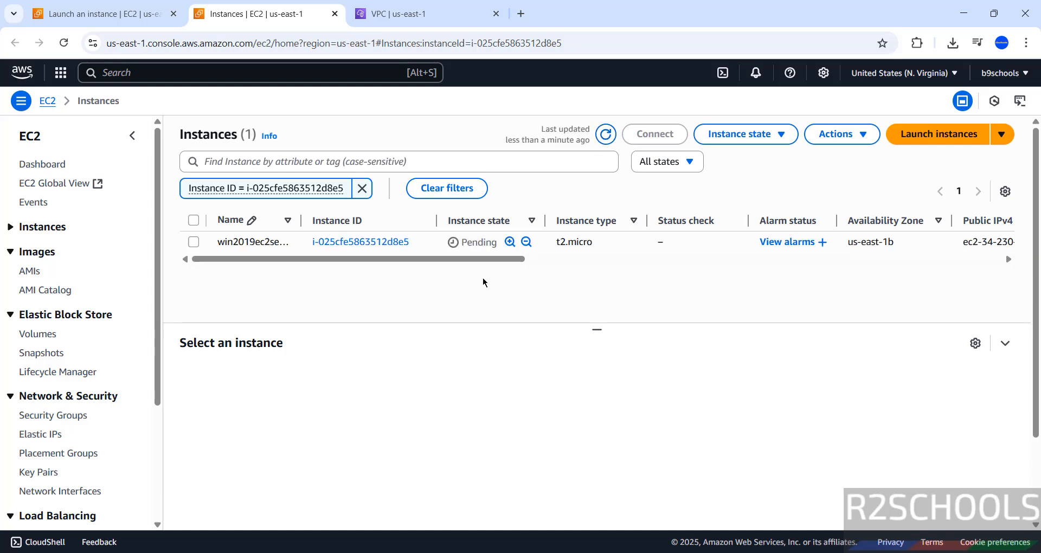
{"action": "left_click_drag", "start_coordinate": [498, 259], "coordinate": [461, 223]}
{"action": "left_click", "coordinate": [607, 140]}
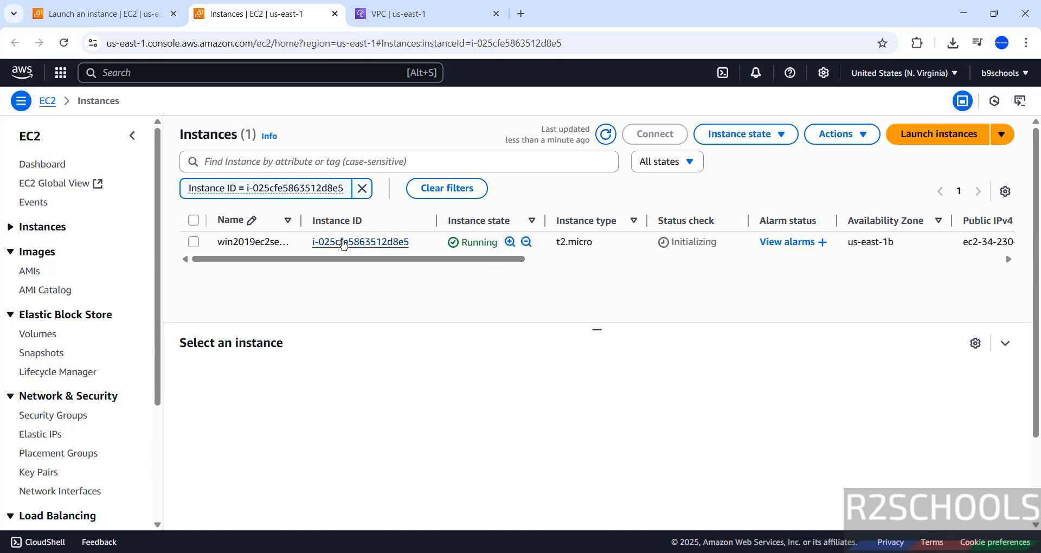
Open the win2019ec2server instance's details page and review its summary and instance details.
{"action": "left_click", "coordinate": [339, 248]}
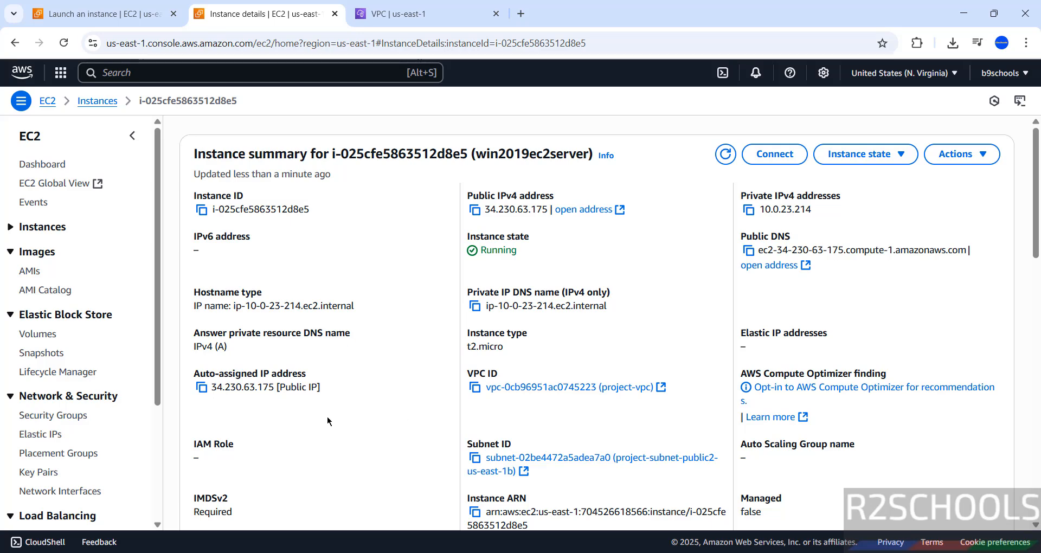
{"action": "scroll", "coordinate": [327, 421], "scroll_direction": "down", "scroll_amount": 10}
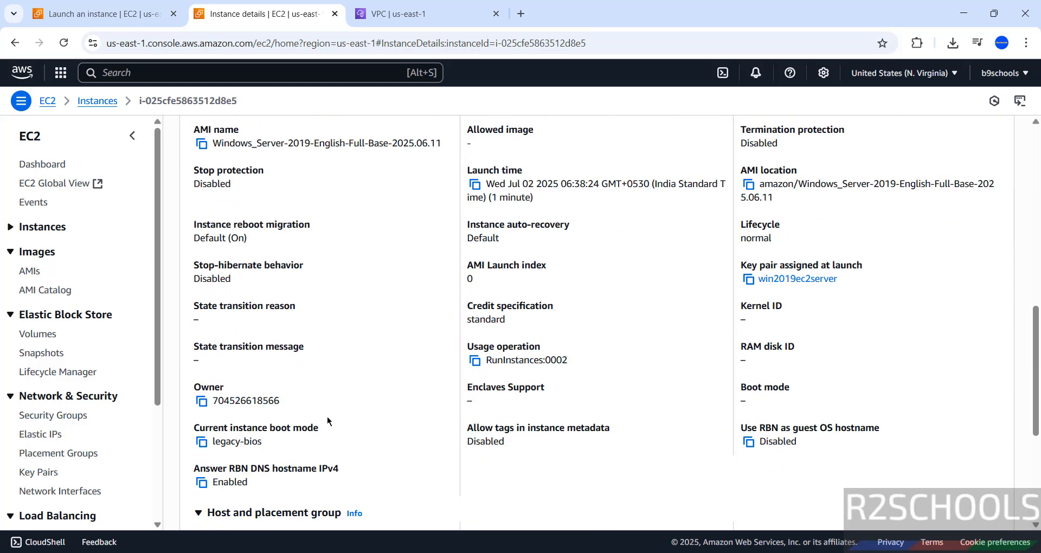
{"action": "scroll", "coordinate": [328, 421], "scroll_direction": "up", "scroll_amount": 1}
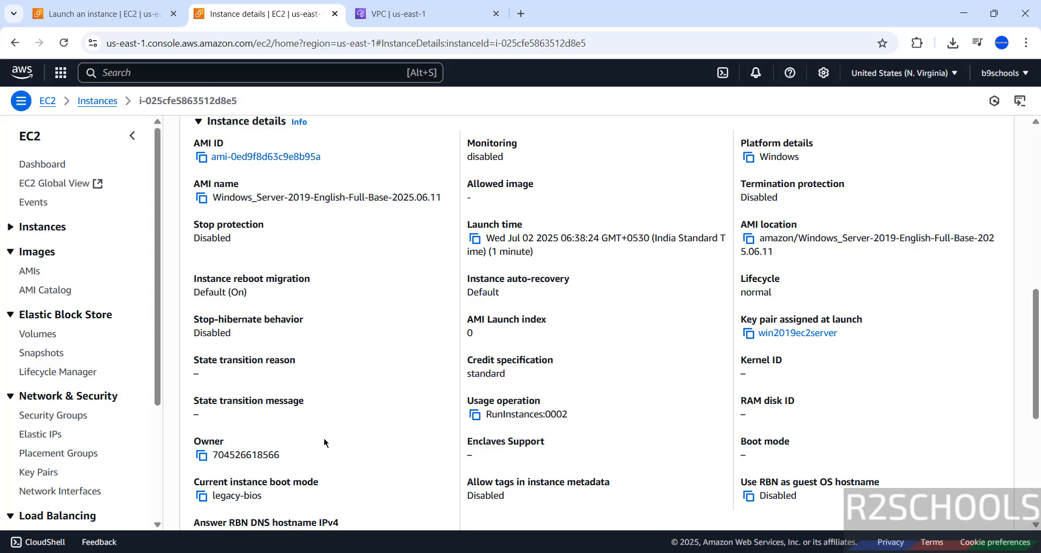
{"action": "scroll", "coordinate": [335, 440], "scroll_direction": "up", "scroll_amount": 5}
{"action": "scroll", "coordinate": [334, 440], "scroll_direction": "up", "scroll_amount": 5}
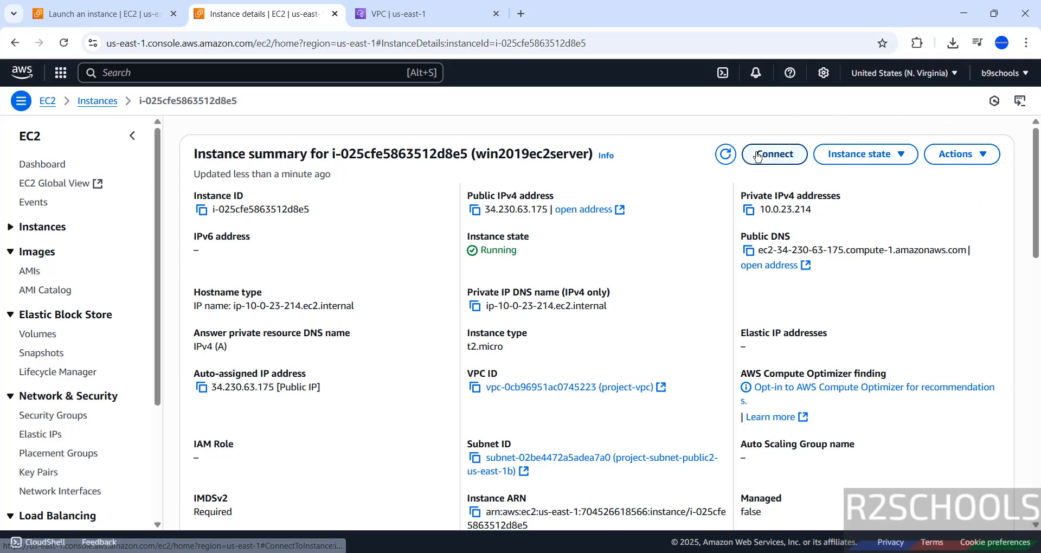
Open the RDP client connection options for the instance and check the username choices, keeping Administrator.
{"action": "left_click", "coordinate": [759, 156]}
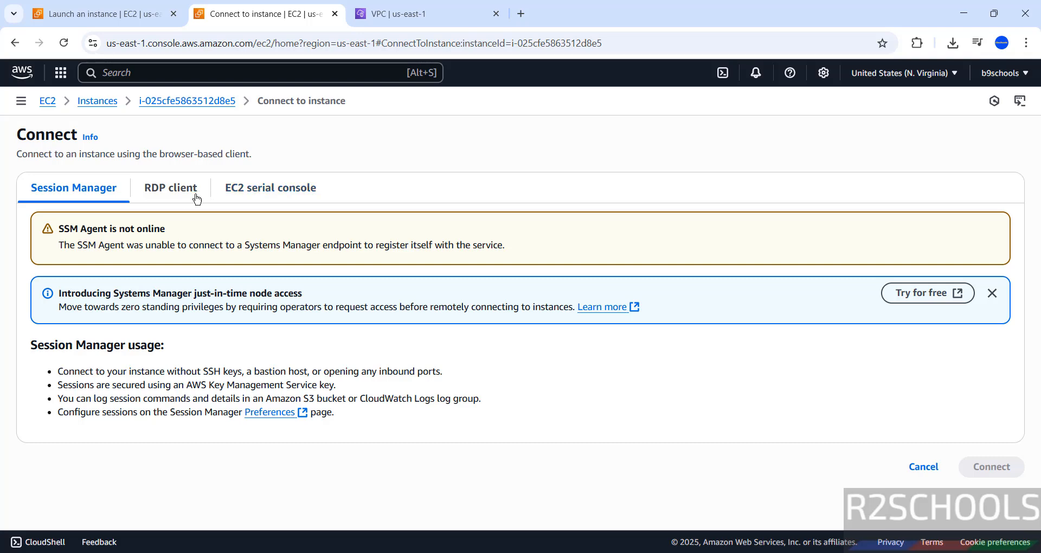
{"action": "left_click", "coordinate": [173, 197]}
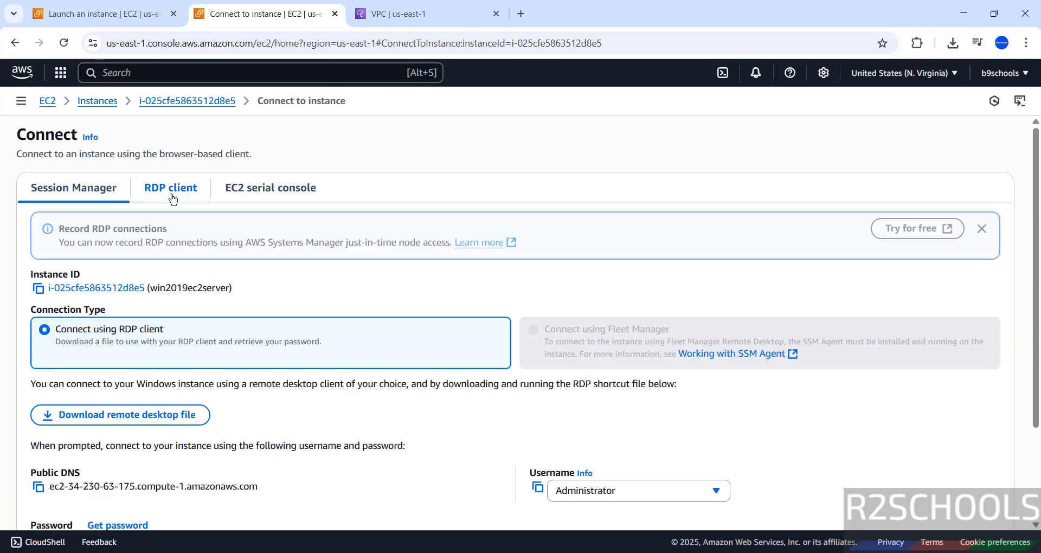
{"action": "scroll", "coordinate": [515, 282], "scroll_direction": "down", "scroll_amount": 1}
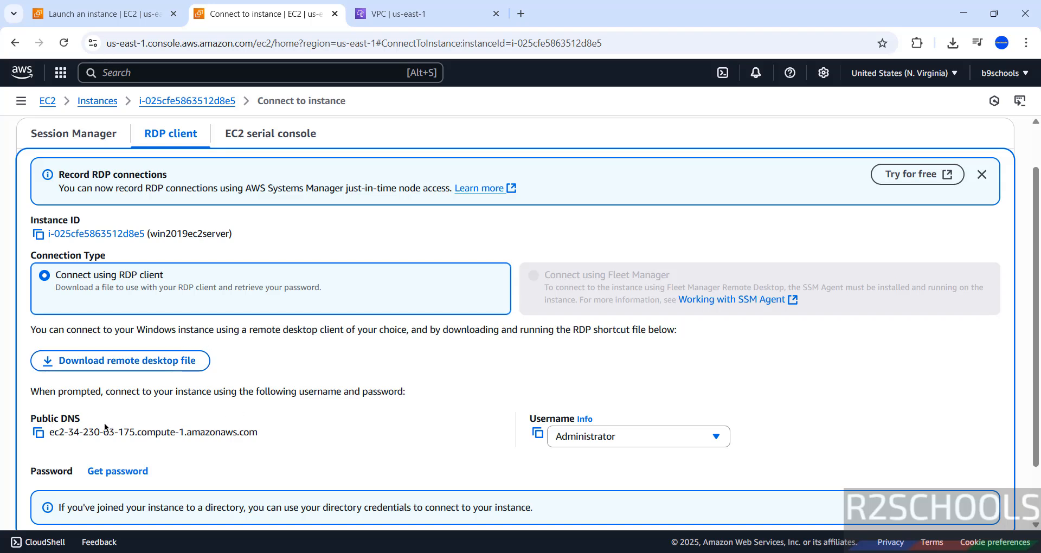
{"action": "left_click", "coordinate": [565, 437]}
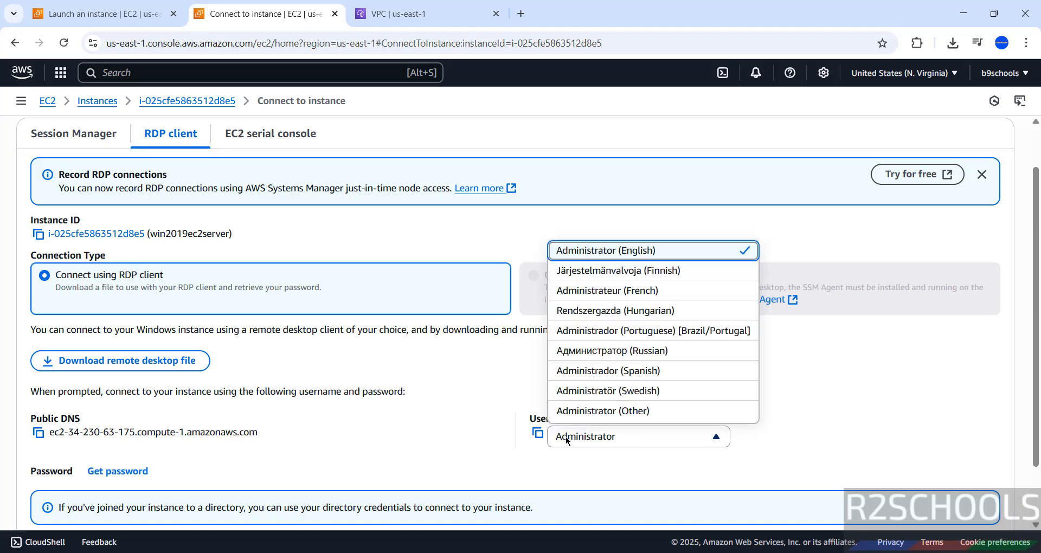
{"action": "left_click", "coordinate": [565, 437]}
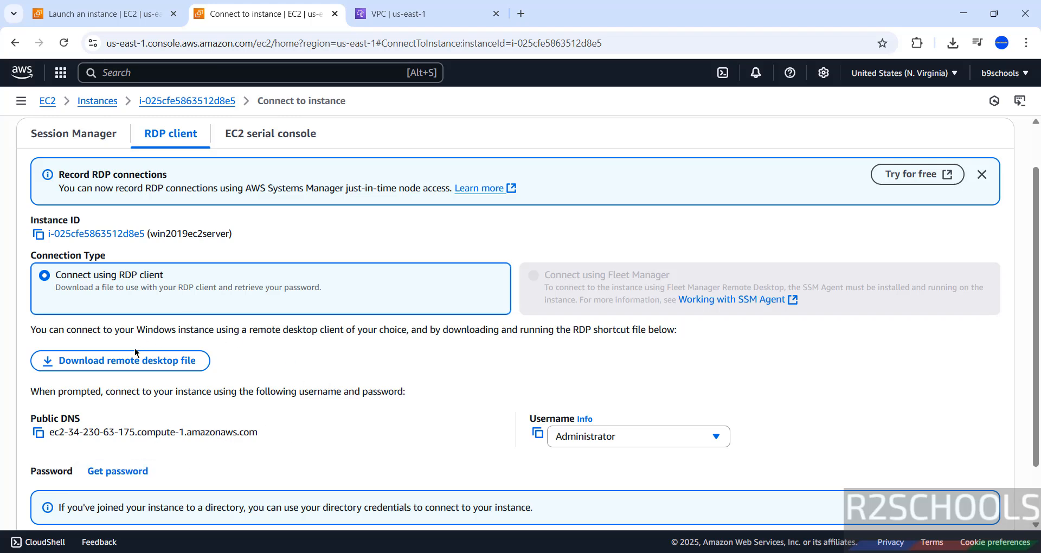
Download the instance's remote desktop file and open win2019ec2server.rdp in Remote Desktop Connection.
{"action": "left_click", "coordinate": [111, 367]}
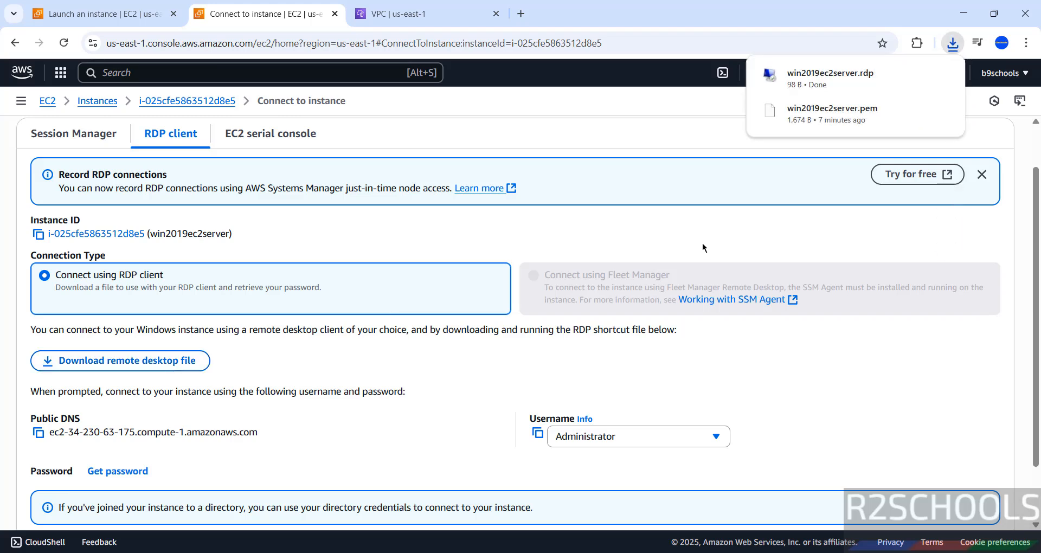
{"action": "left_click", "coordinate": [812, 85]}
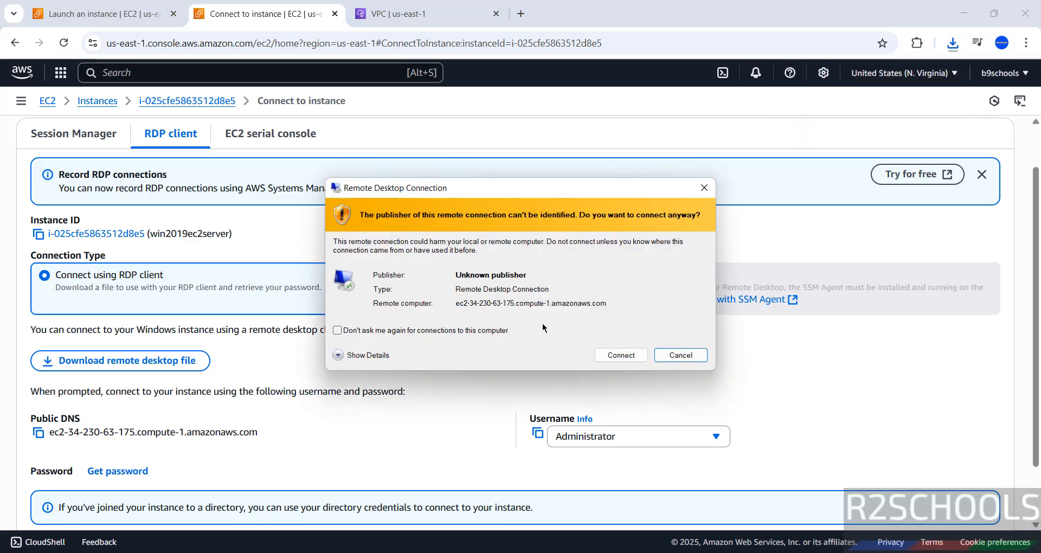
Accept the connection to the unidentified publisher and open the Windows password retrieval page for the instance.
{"action": "left_click", "coordinate": [604, 357]}
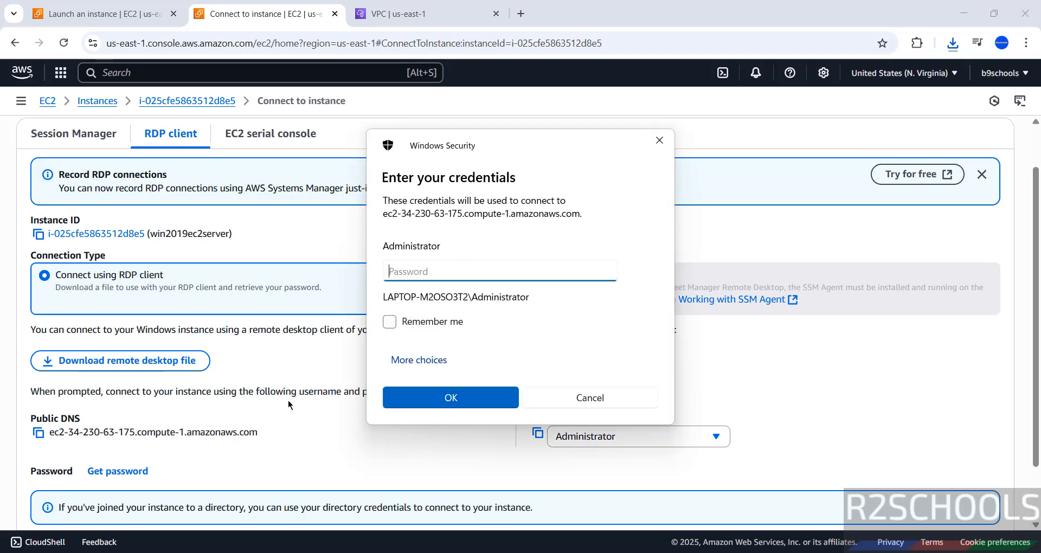
{"action": "left_click", "coordinate": [290, 445]}
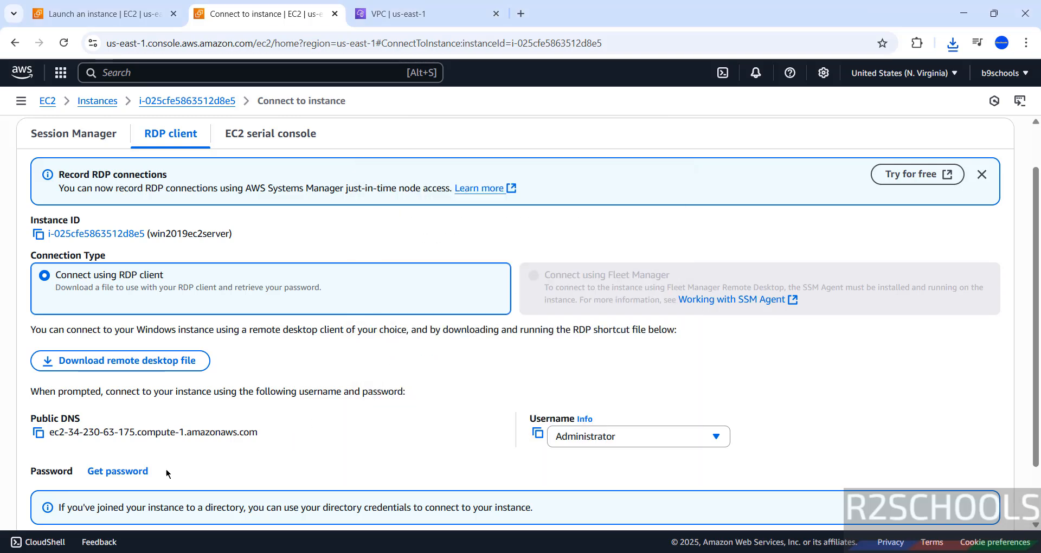
{"action": "left_click", "coordinate": [121, 473]}
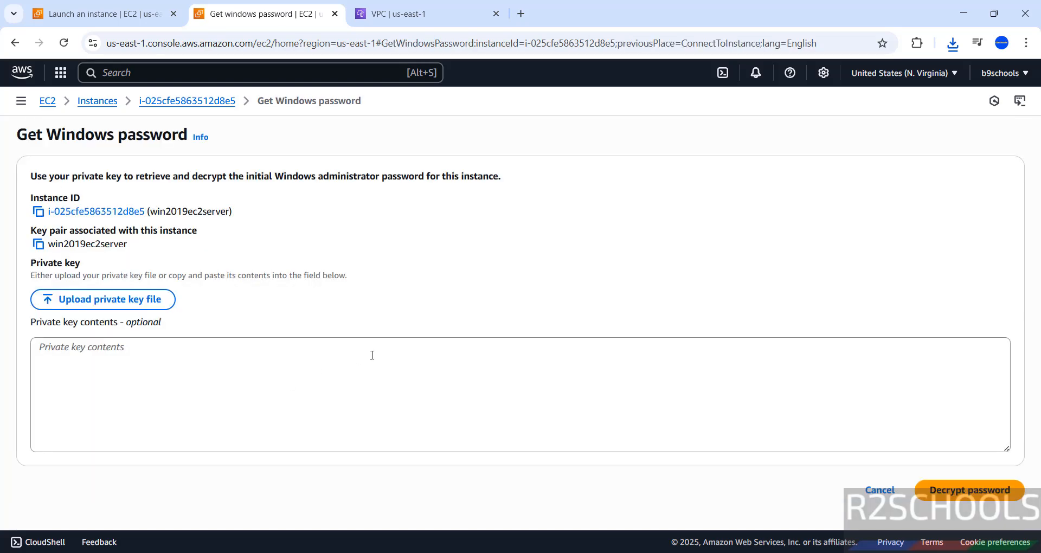
Upload the private key file win2019ec2server.pem and decrypt the instance's Windows administrator password.
{"action": "left_click", "coordinate": [112, 302]}
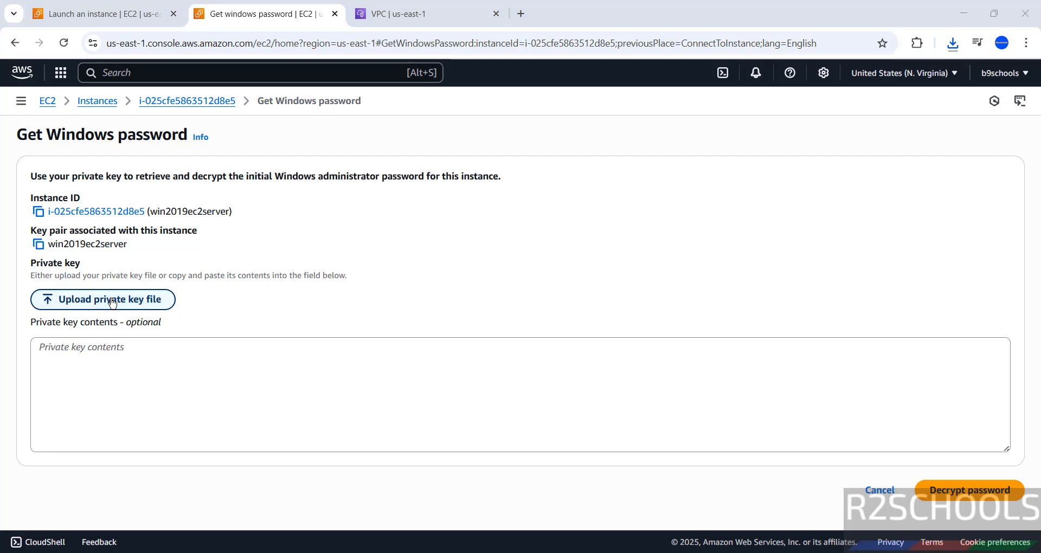
{"action": "left_click", "coordinate": [375, 242]}
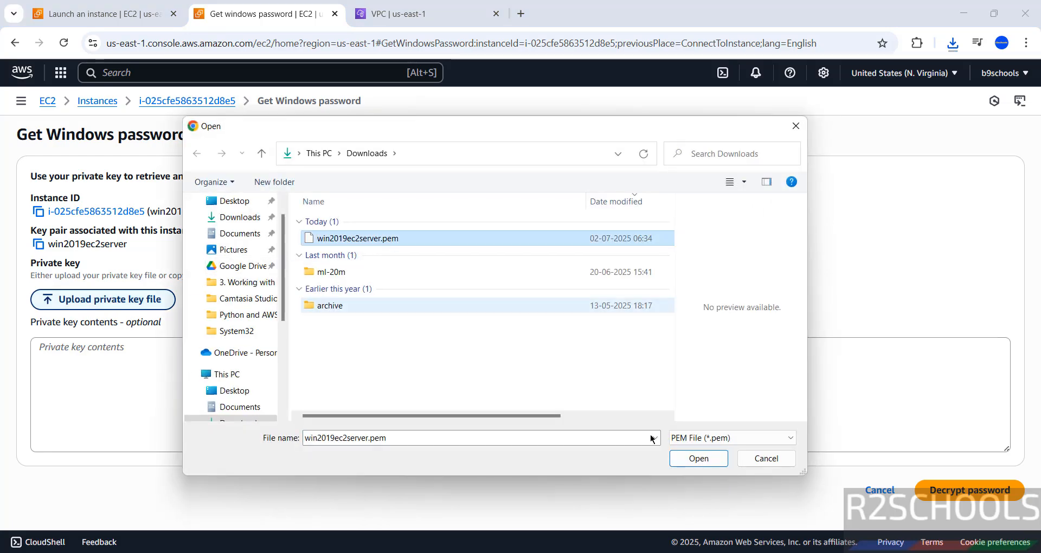
{"action": "left_click", "coordinate": [699, 459]}
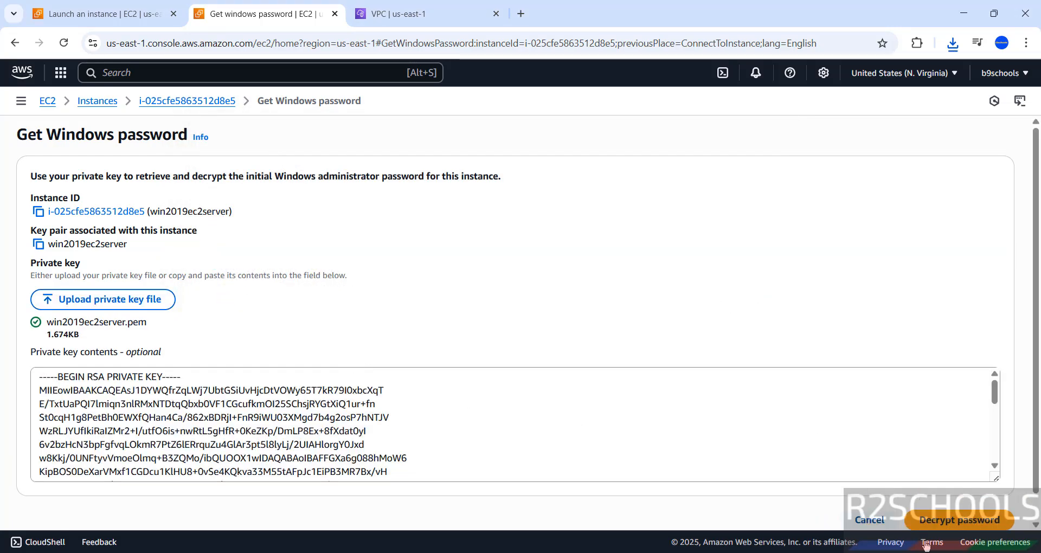
{"action": "left_click", "coordinate": [960, 524]}
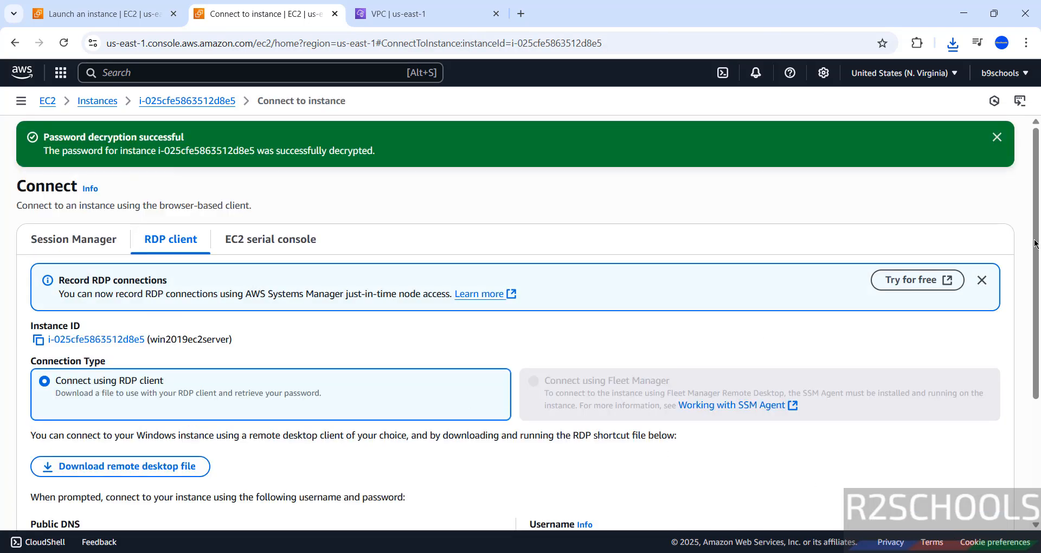
Copy the decrypted password, enter it as the Administrator password in the remote desktop credentials, and connect to the server.
{"action": "scroll", "coordinate": [1037, 244], "scroll_direction": "down", "scroll_amount": 3}
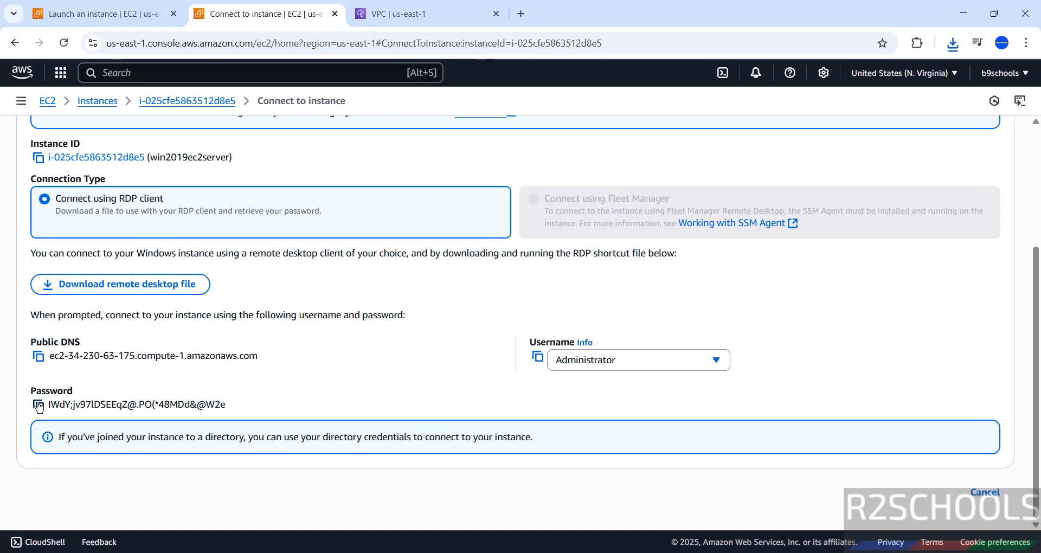
{"action": "left_click", "coordinate": [38, 405]}
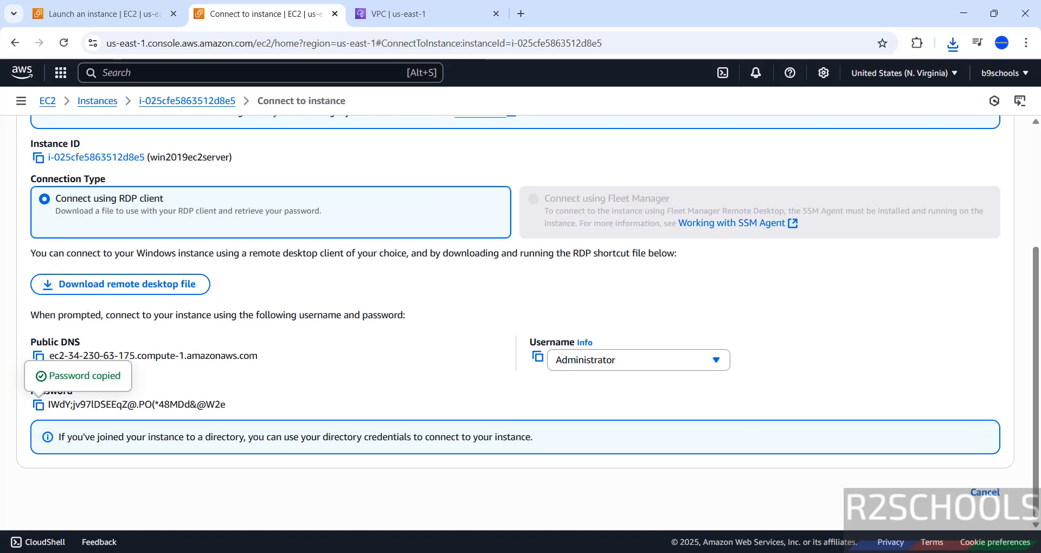
{"action": "key", "text": "ctrl+v"}
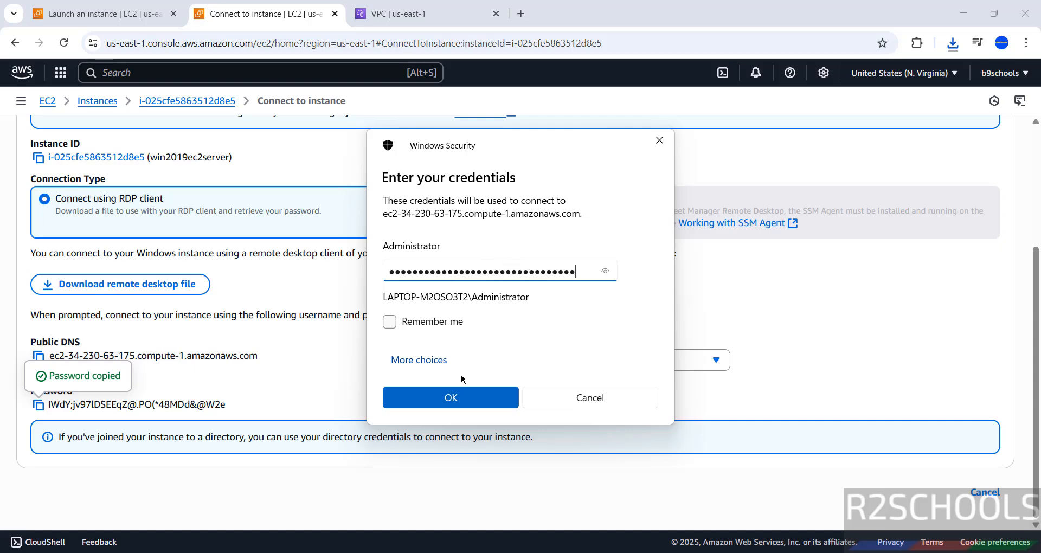
{"action": "left_click", "coordinate": [445, 399]}
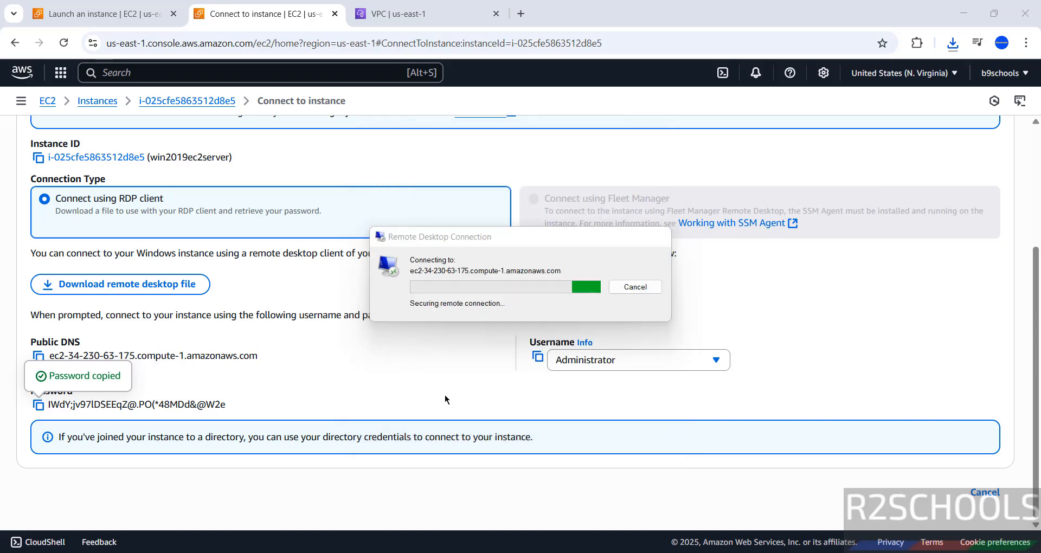
{"action": "left_click", "coordinate": [563, 390]}
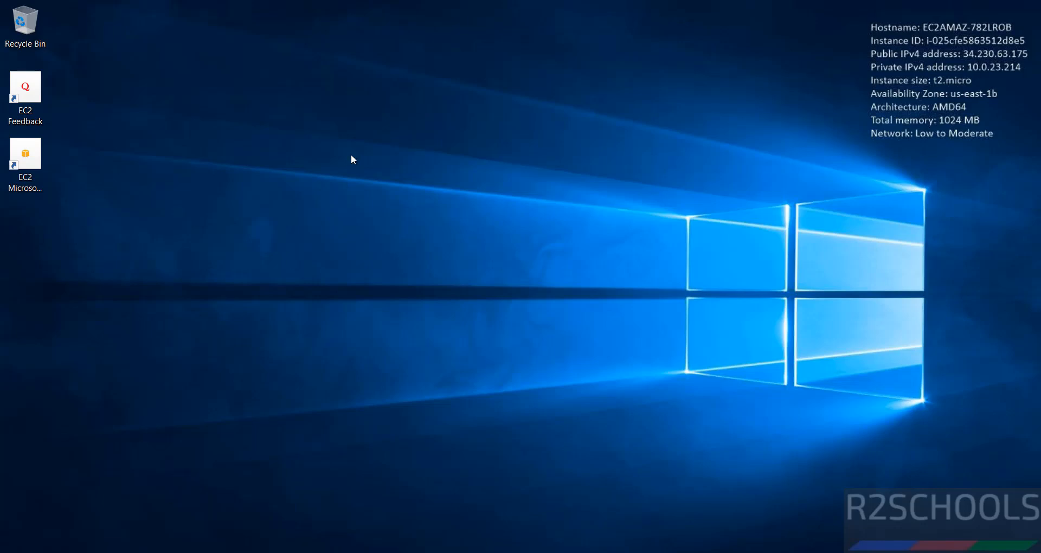
Run winver on the remote server to check its Windows version, and close the version window.
{"action": "key", "text": "super+r"}
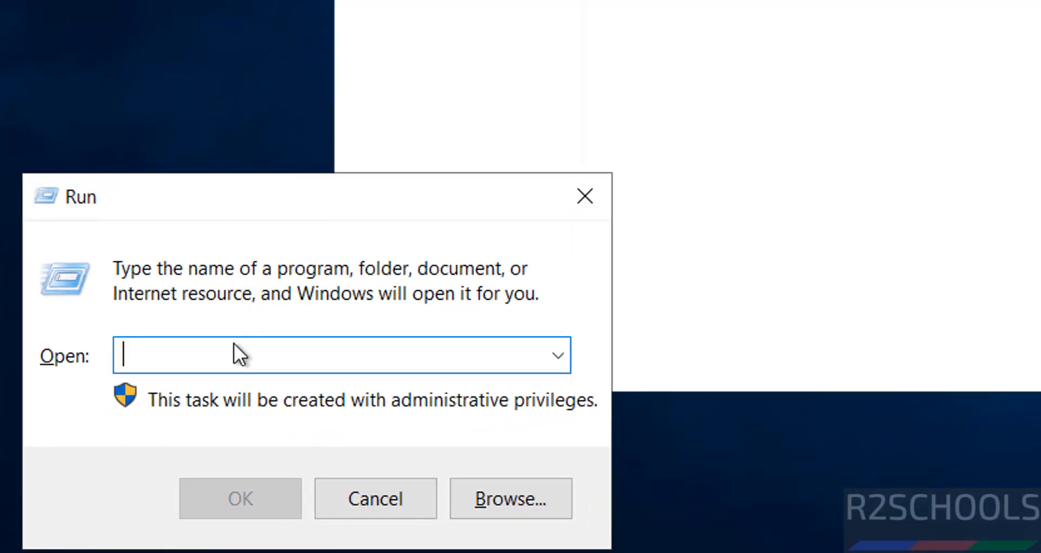
{"action": "type", "text": "winver"}
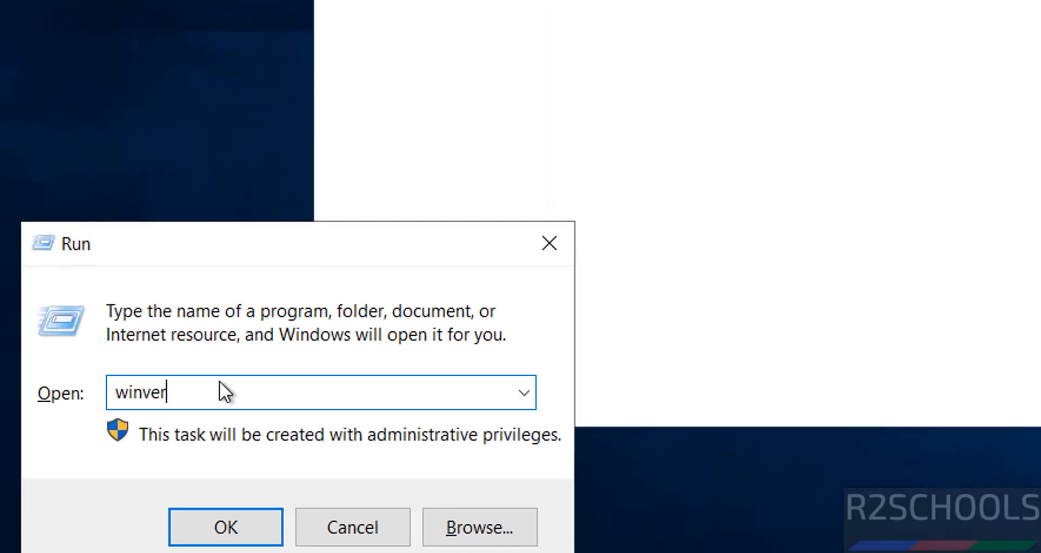
{"action": "key", "text": "Return"}
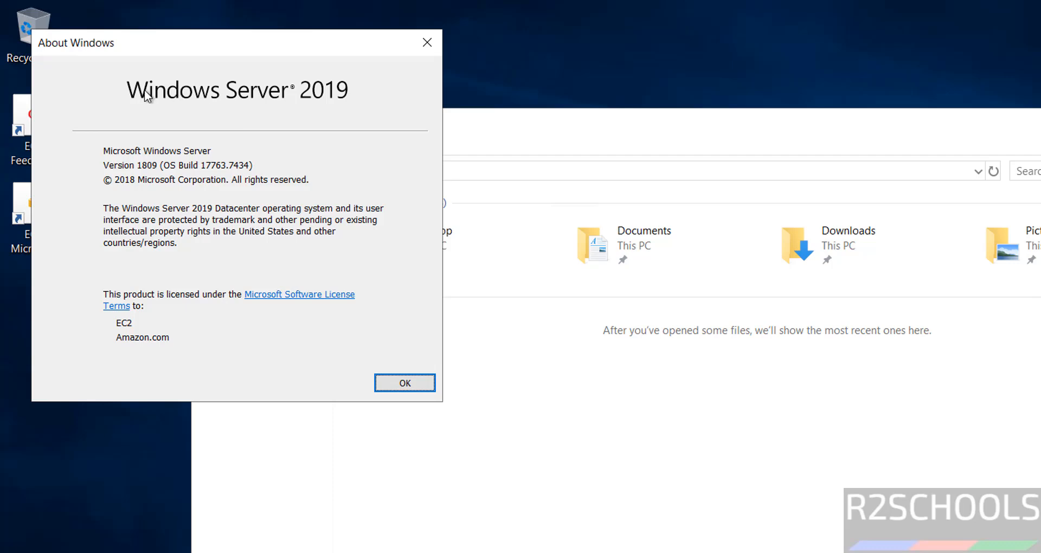
{"action": "left_click", "coordinate": [423, 46]}
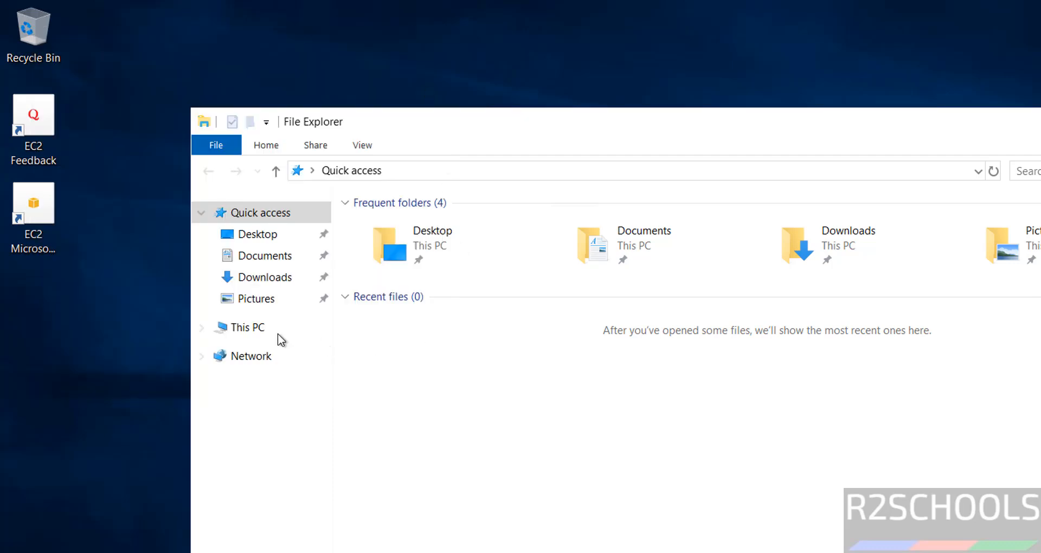
Open This PC in the remote server's File Explorer and check its properties.
{"action": "left_click", "coordinate": [252, 328]}
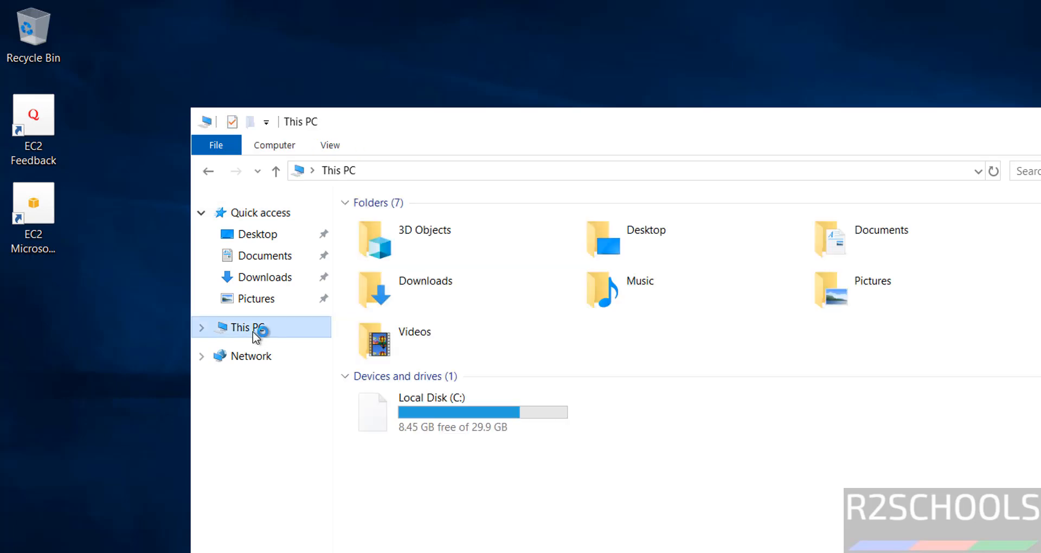
{"action": "right_click", "coordinate": [253, 331]}
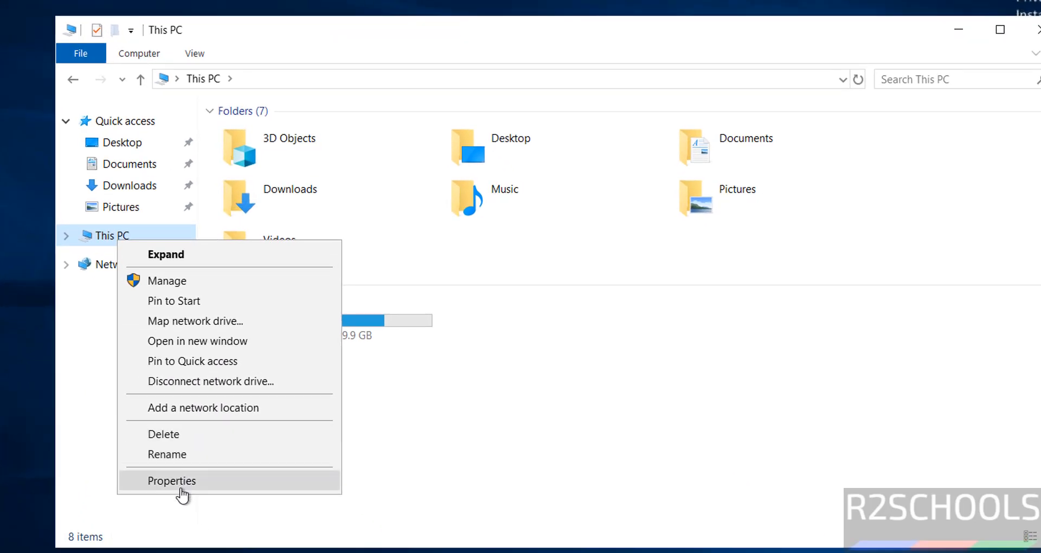
{"action": "left_click", "coordinate": [287, 550]}
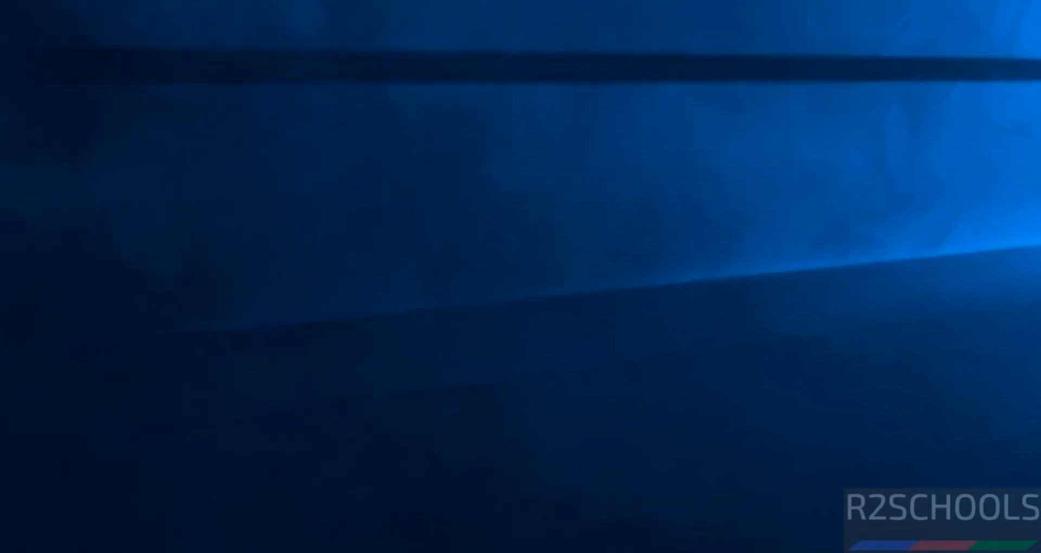
End the remote session by running logoff on the server.
{"action": "key", "text": "super+r"}
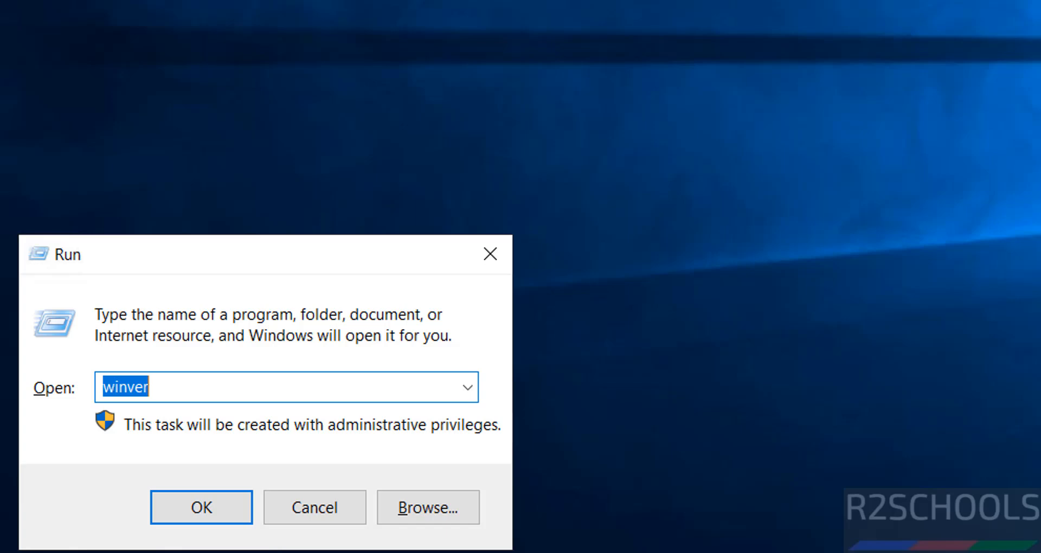
{"action": "type", "text": "logofff"}
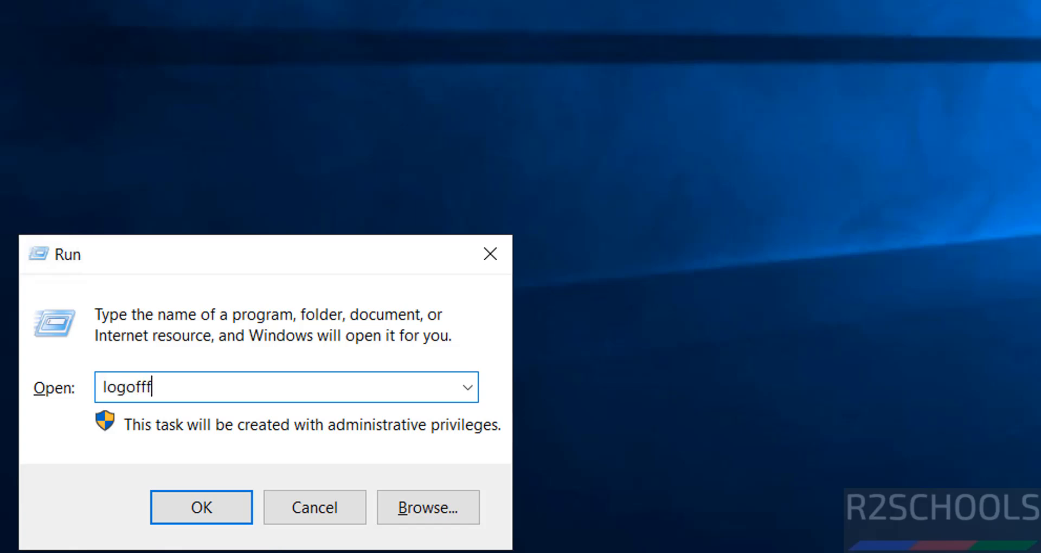
{"action": "key", "text": "BackSpace"}
{"action": "key", "text": "Return"}
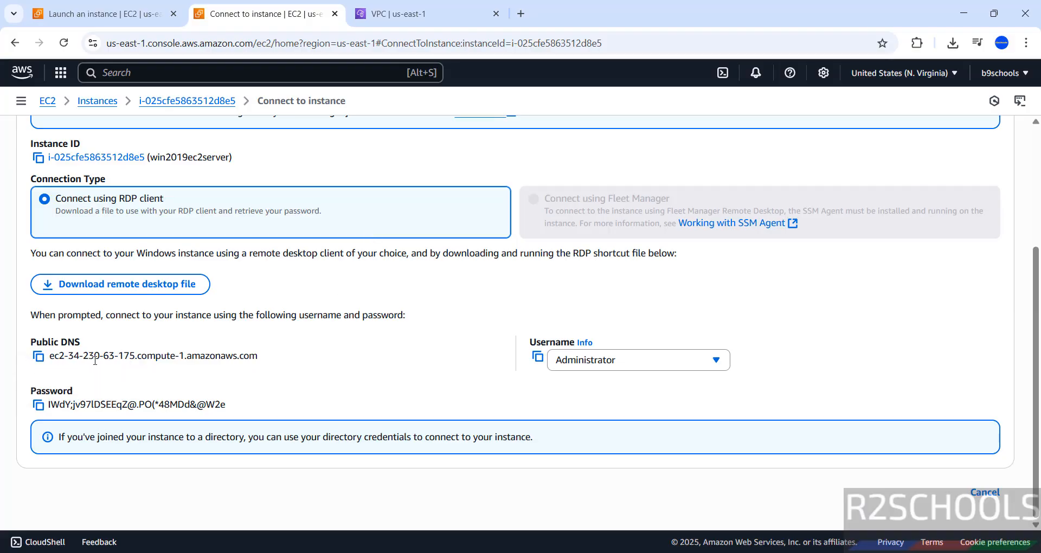
Copy the instance's public DNS name from the RDP client connection details.
{"action": "left_click", "coordinate": [39, 356]}
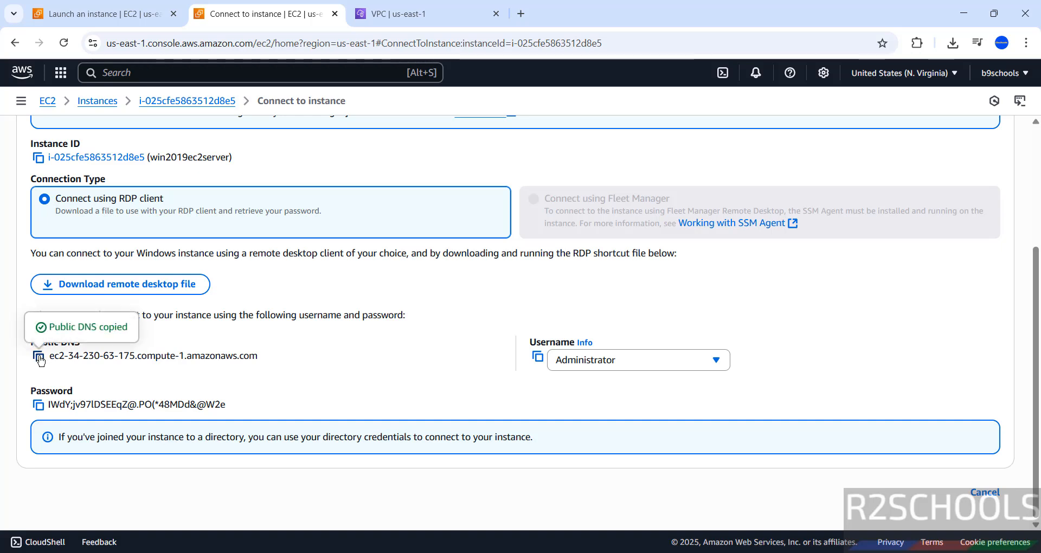
{"action": "left_click_drag", "start_coordinate": [49, 356], "coordinate": [244, 369]}
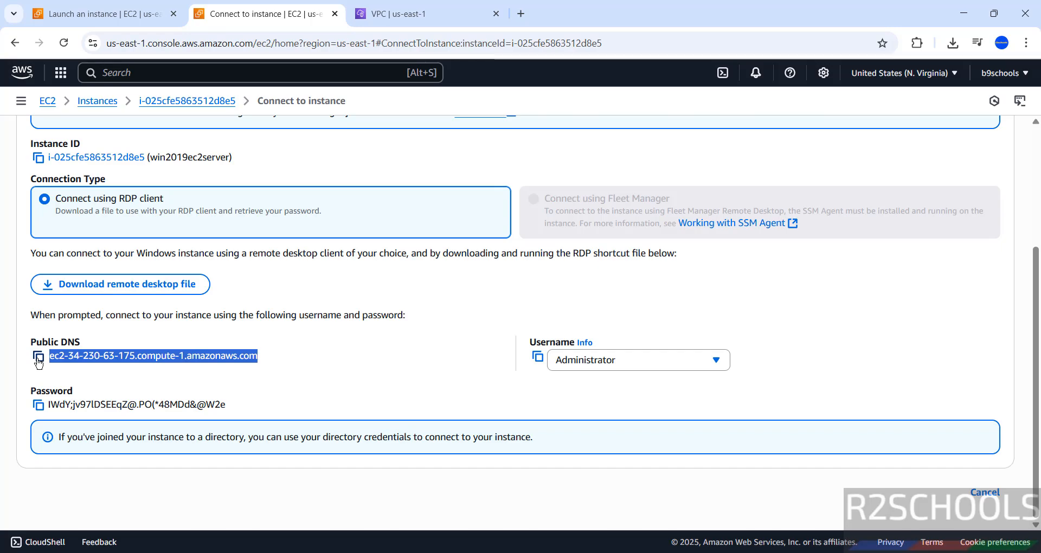
{"action": "left_click", "coordinate": [373, 327]}
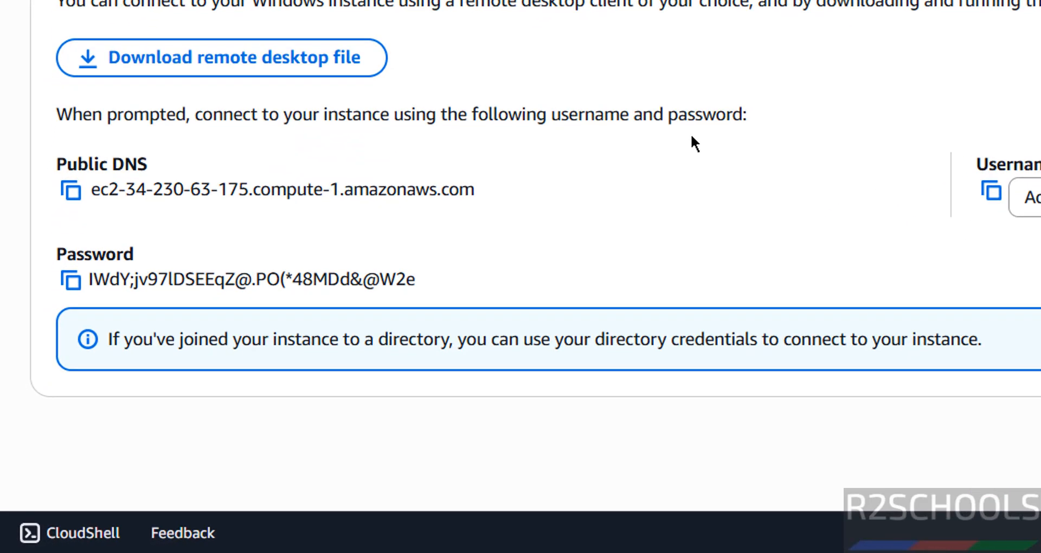
Launch Remote Desktop Connection with mstsc and start a connection to ec2-34-230-63-175.compute-1.amazonaws.com.
{"action": "key", "text": "super+r"}
{"action": "type", "text": "msts"}
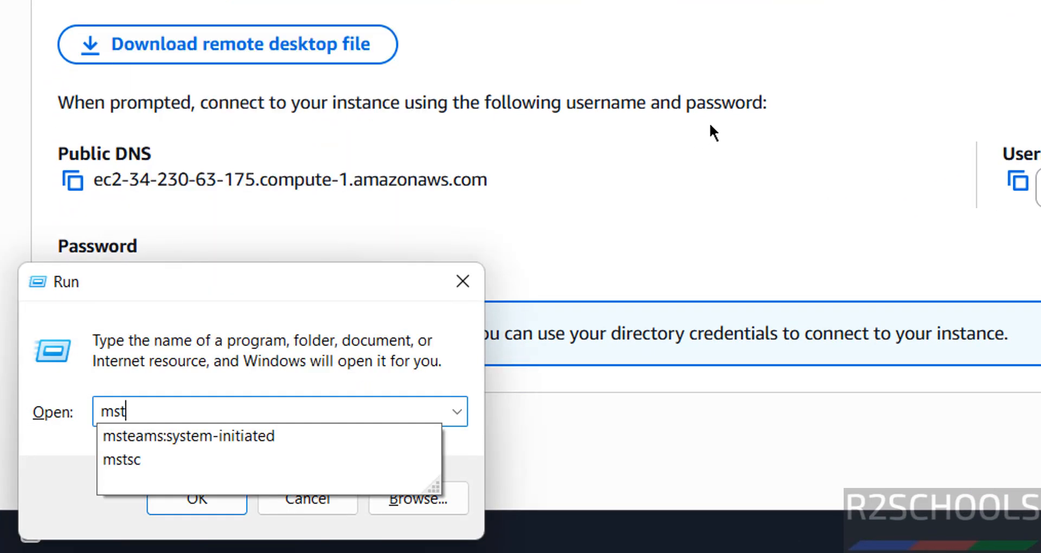
{"action": "type", "text": "c"}
{"action": "key", "text": "Return"}
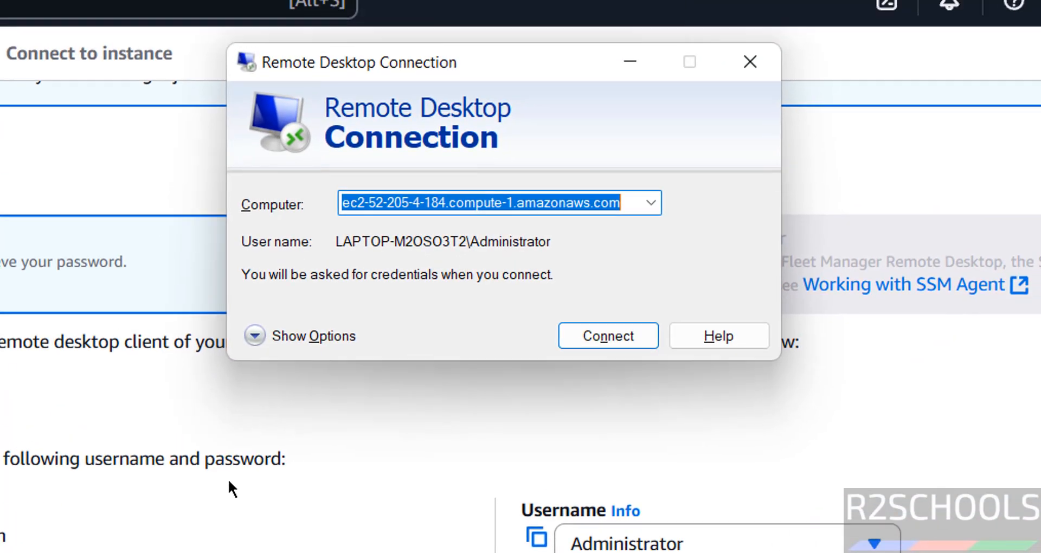
{"action": "key", "text": "ctrl+v"}
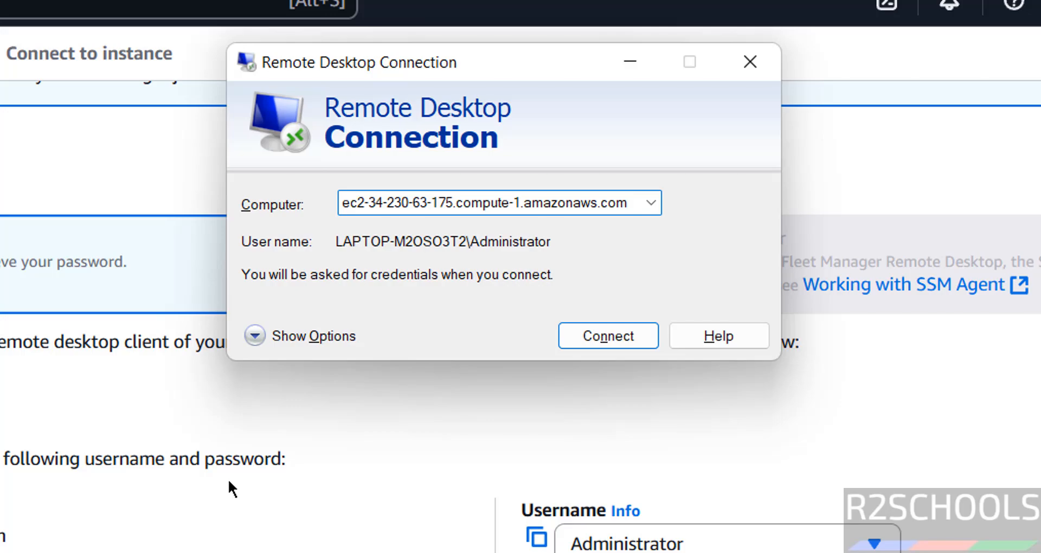
{"action": "key", "text": "Return"}
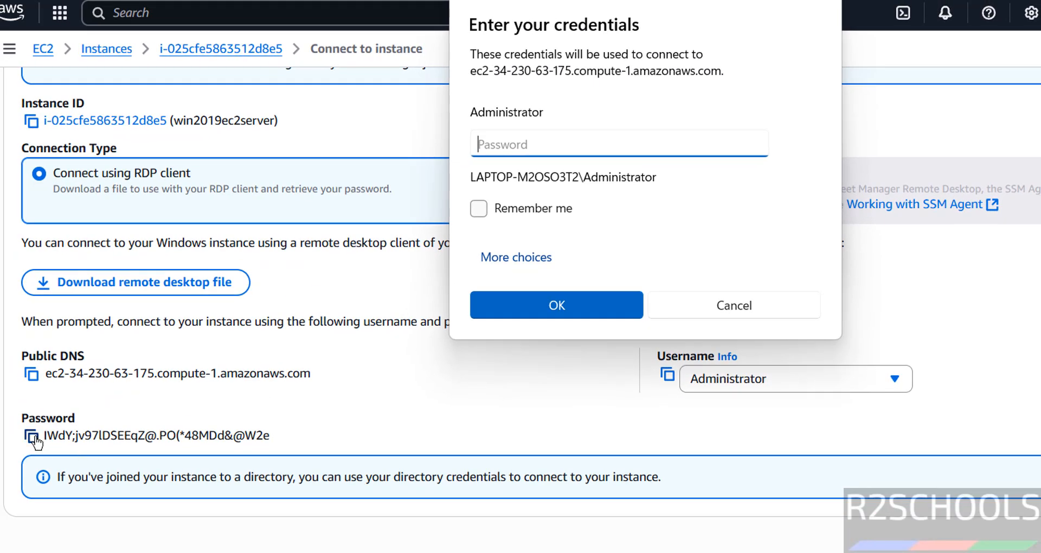
Sign in with the copied Administrator password and accept the certificate warning to connect to the server.
{"action": "left_click", "coordinate": [33, 437]}
{"action": "key", "text": "alt+Tab"}
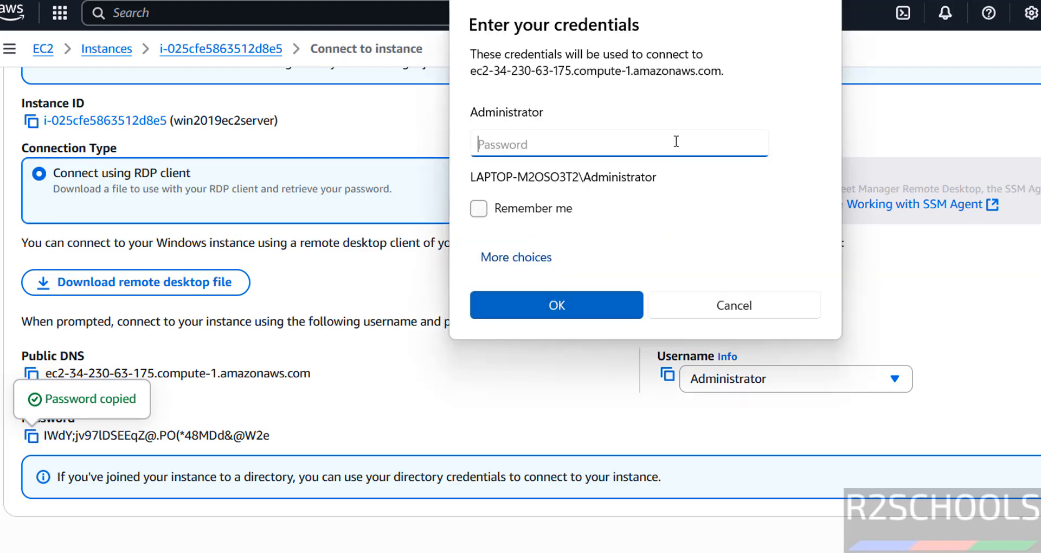
{"action": "key", "text": "ctrl+v"}
{"action": "left_click", "coordinate": [561, 299]}
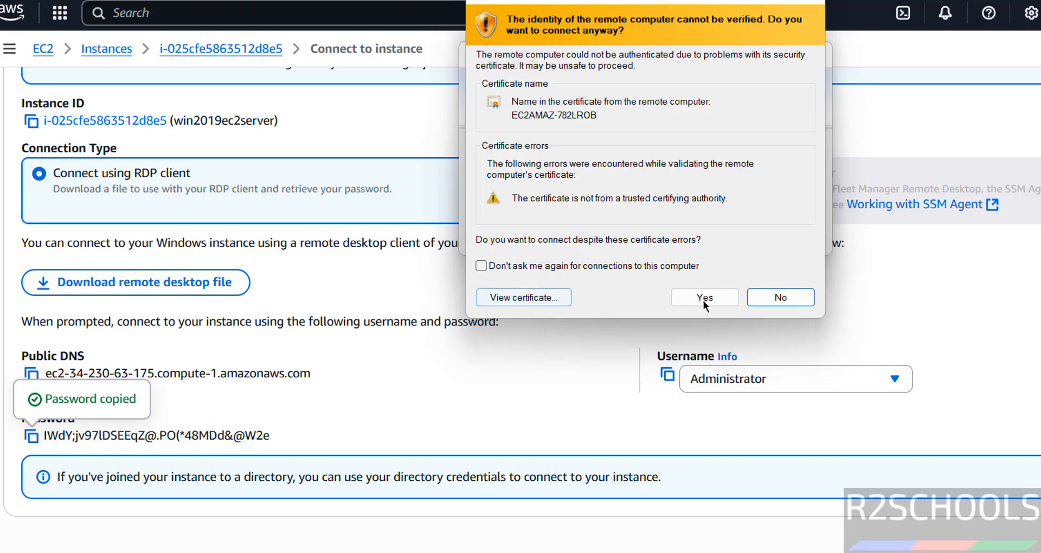
{"action": "left_click", "coordinate": [707, 301]}
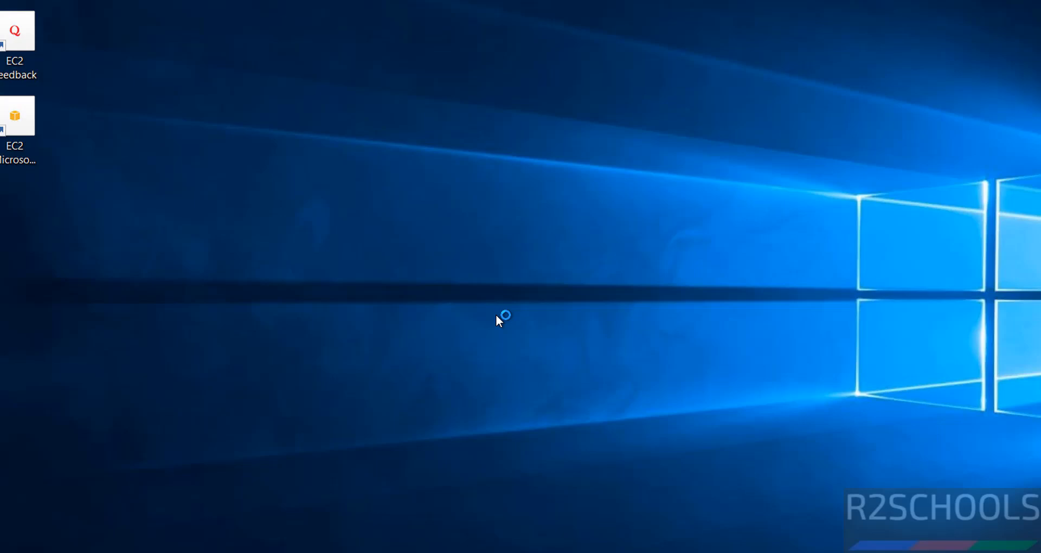
Log off from the second remote desktop session with the logoff command.
{"action": "key", "text": "super+r"}
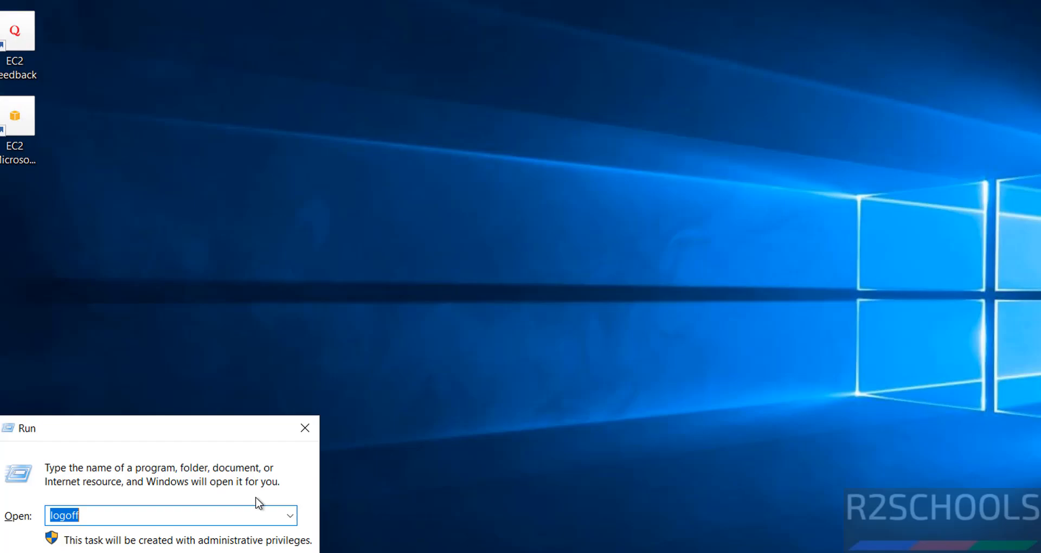
{"action": "type", "text": "logoff"}
{"action": "key", "text": "Return"}
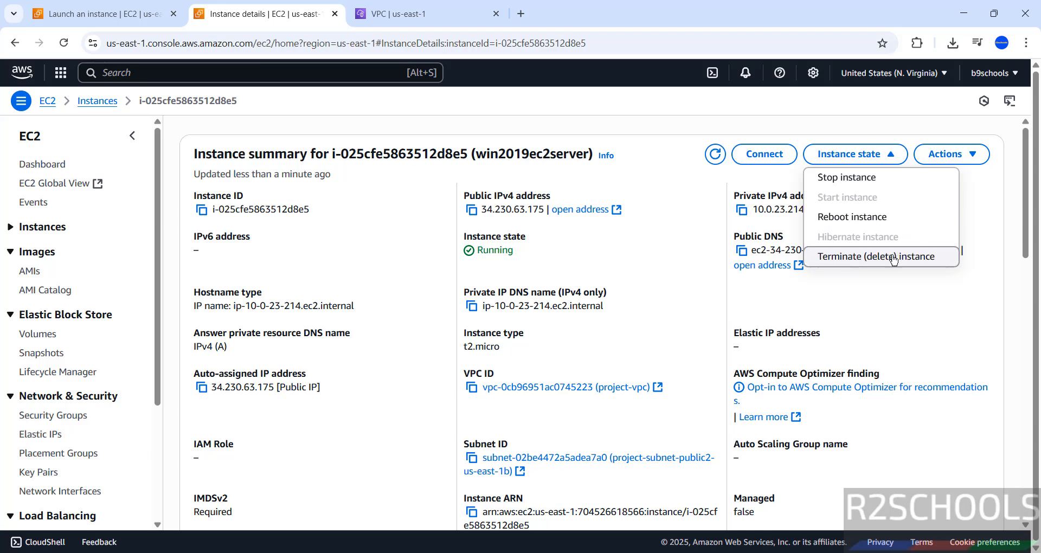
Review the management actions available for the win2019ec2server instance, including its instance settings options.
{"action": "left_click", "coordinate": [988, 255]}
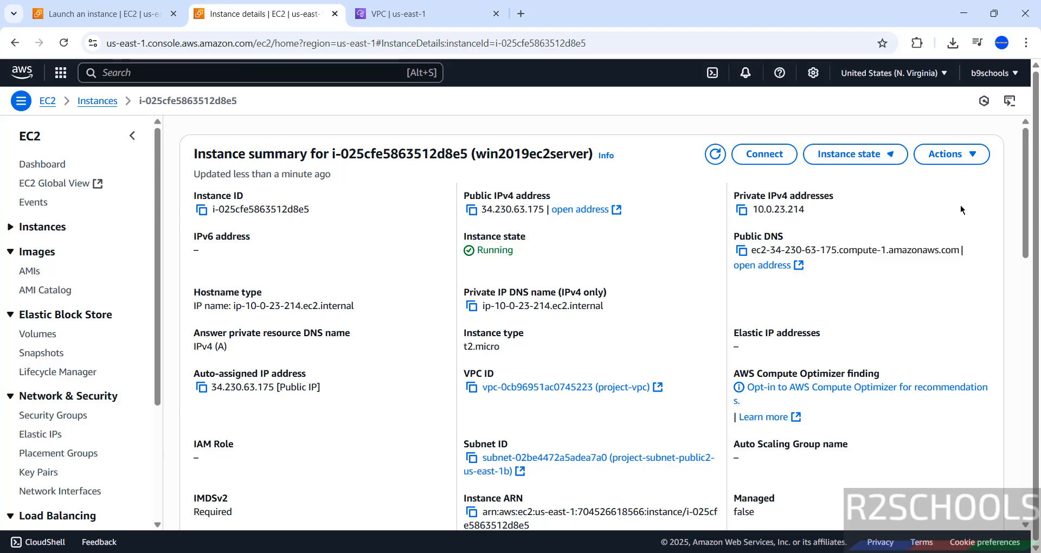
{"action": "left_click", "coordinate": [946, 163]}
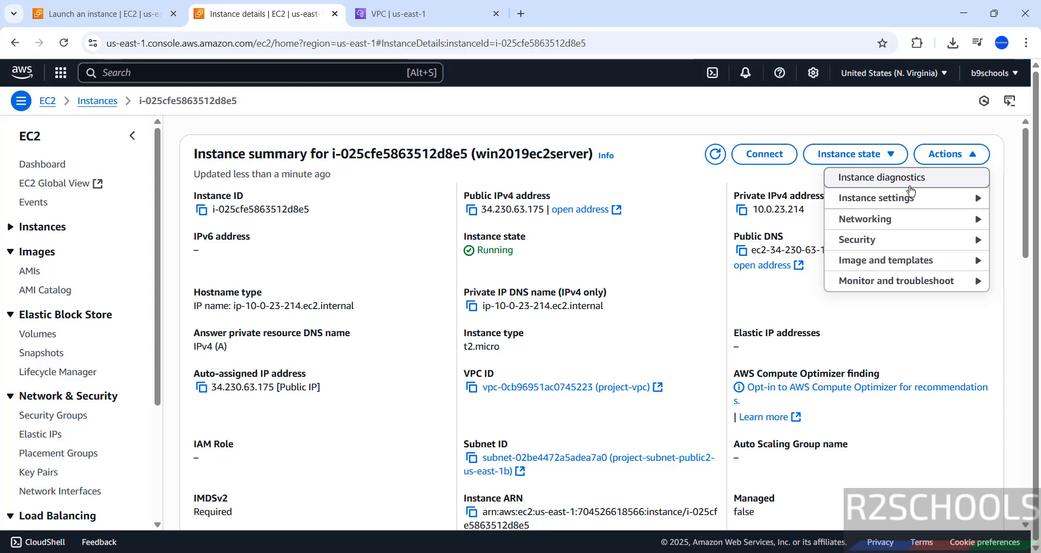
{"action": "left_click", "coordinate": [873, 209]}
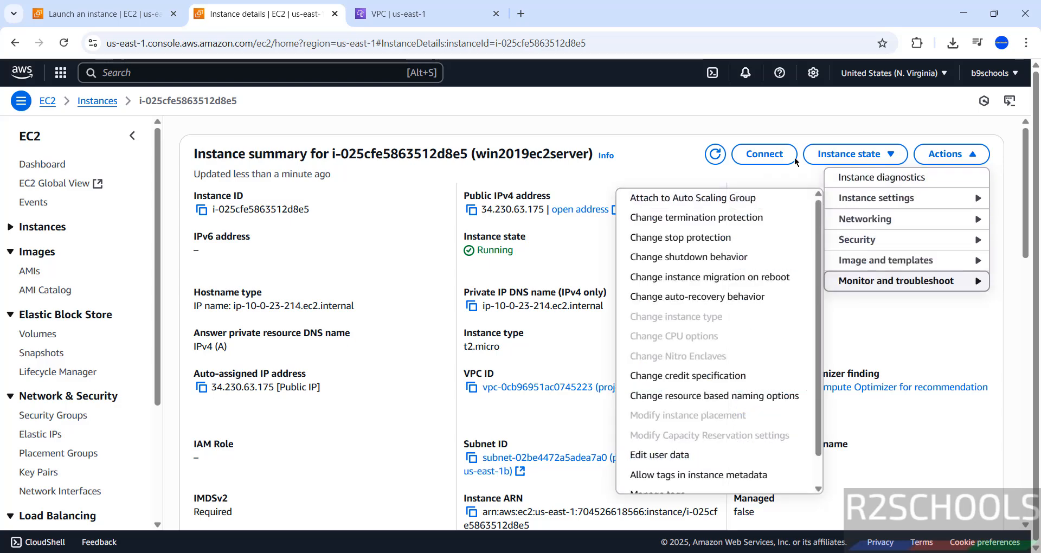
{"action": "left_click", "coordinate": [828, 122]}
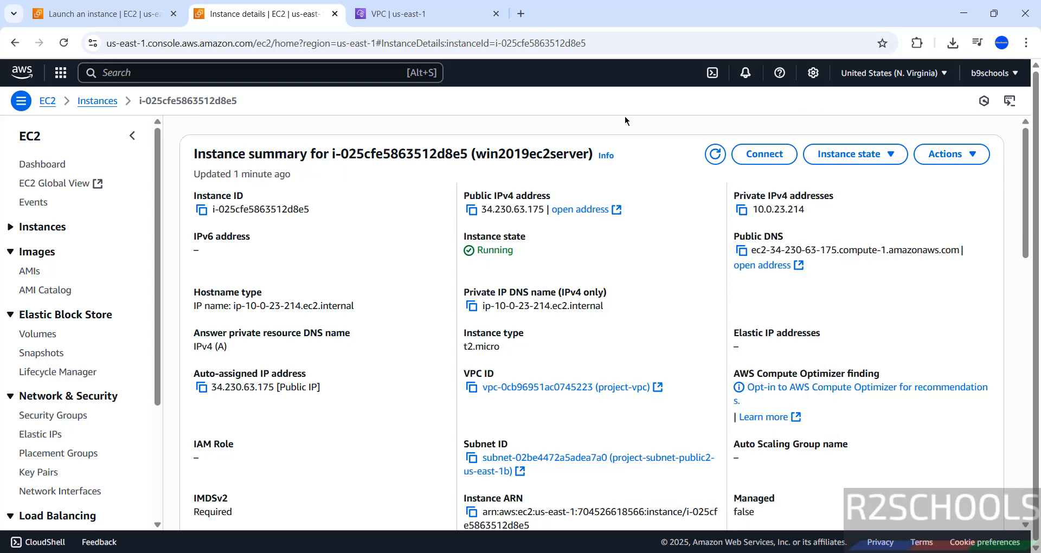